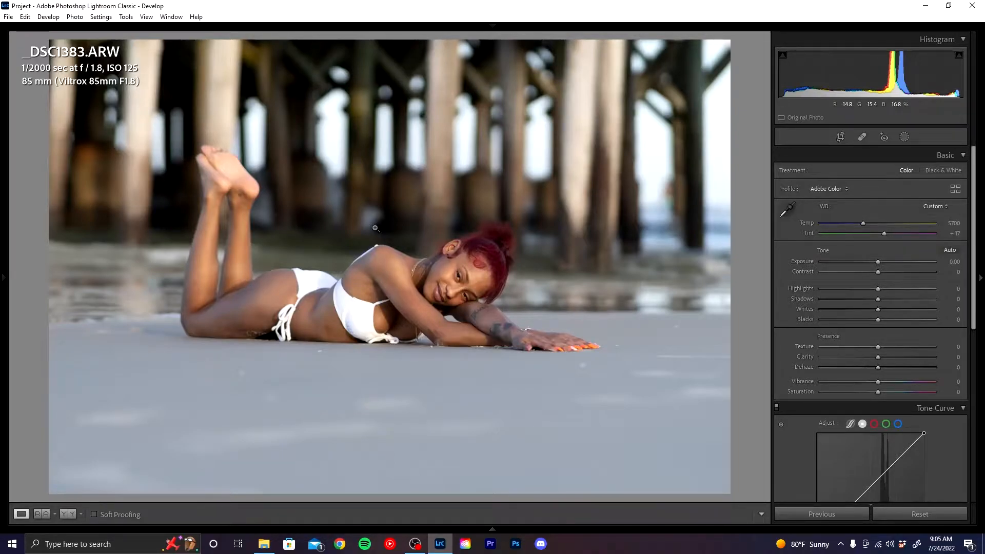
Hide the photo info overlay and crop the photo slightly tighter around the model, keeping the original aspect ratio
{"action": "key", "text": "i"}
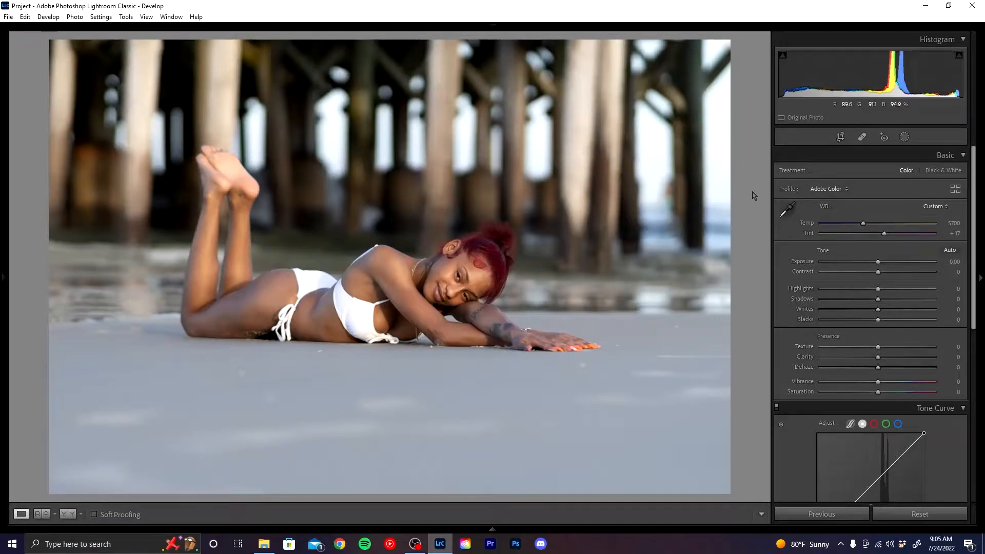
{"action": "left_click", "coordinate": [841, 137]}
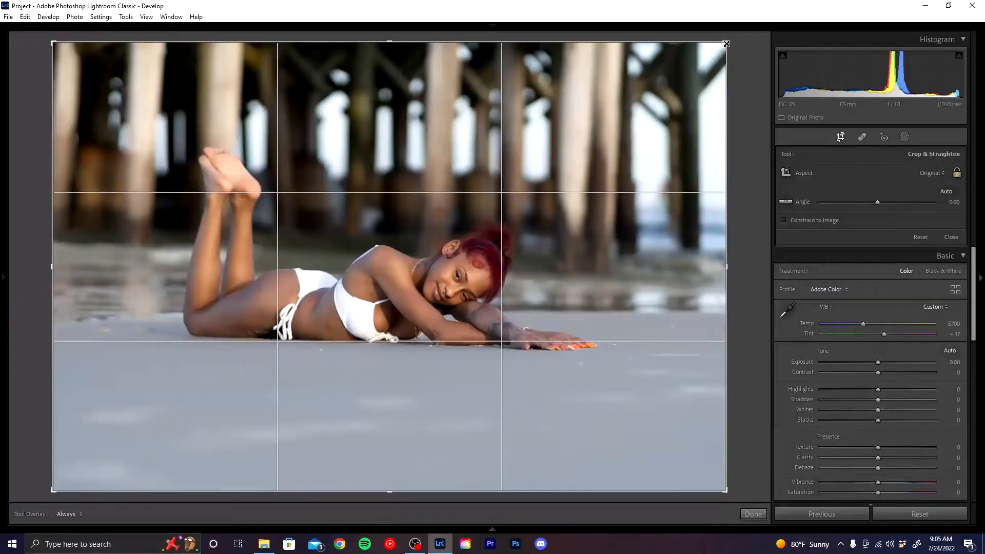
{"action": "left_click_drag", "start_coordinate": [726, 42], "coordinate": [714, 47]}
{"action": "mouse_move", "coordinate": [396, 285]}
{"action": "left_mouse_down"}
{"action": "mouse_move", "coordinate": [386, 285]}
{"action": "mouse_move", "coordinate": [393, 297]}
{"action": "left_mouse_up"}
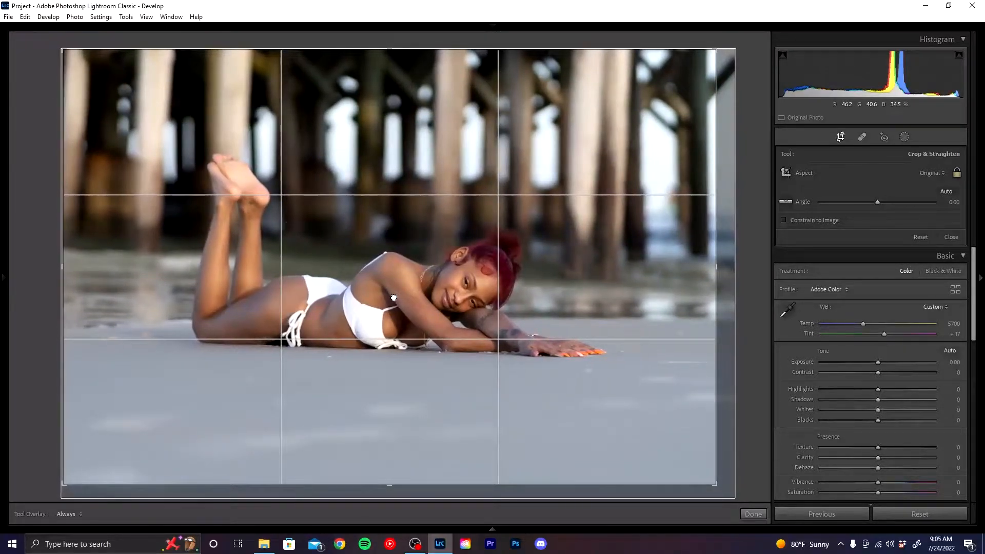
{"action": "left_click", "coordinate": [753, 513]}
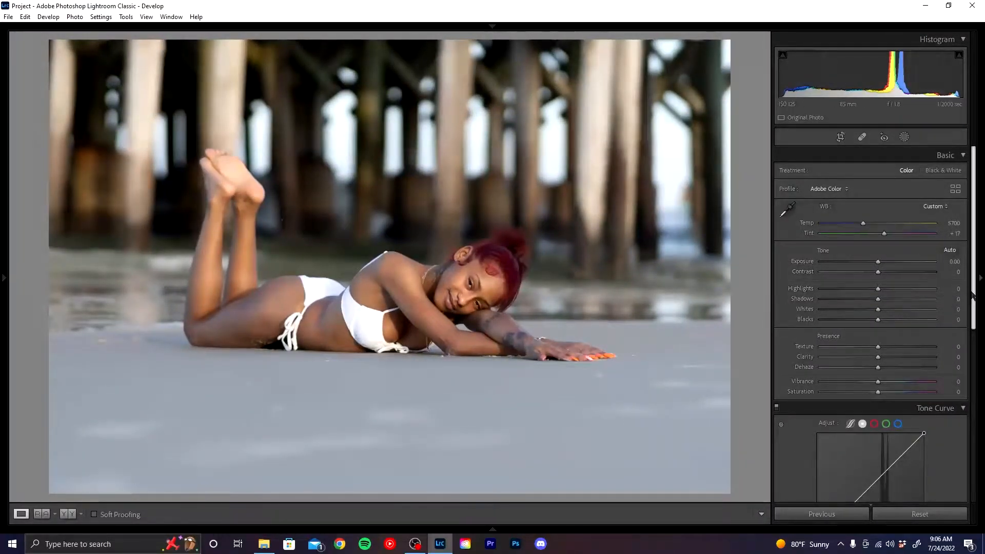
Adjust the basic tone settings: Exposure -0.11, Shadows +36, Whites -7 and Blacks -11
{"action": "left_click_drag", "start_coordinate": [976, 295], "coordinate": [975, 319]}
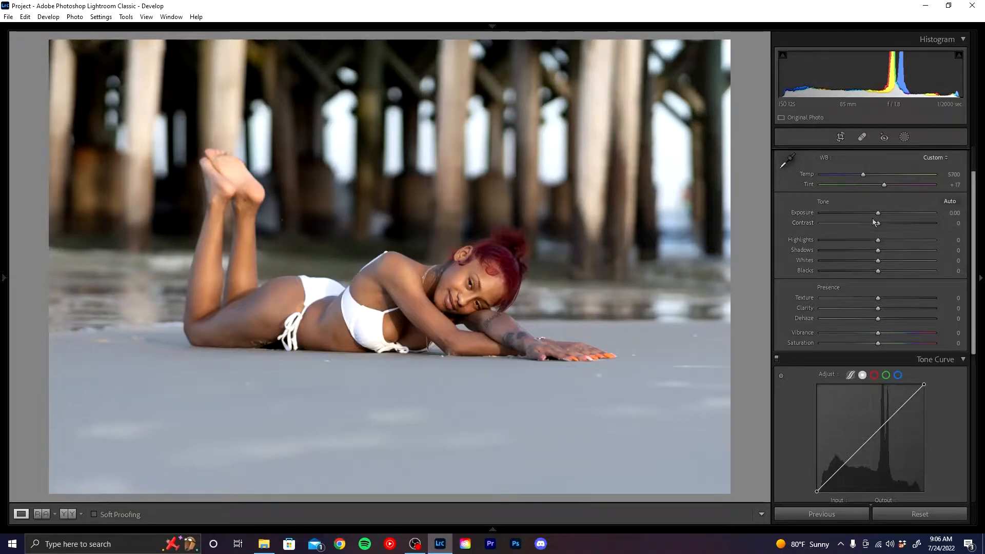
{"action": "left_click_drag", "start_coordinate": [878, 213], "coordinate": [875, 216]}
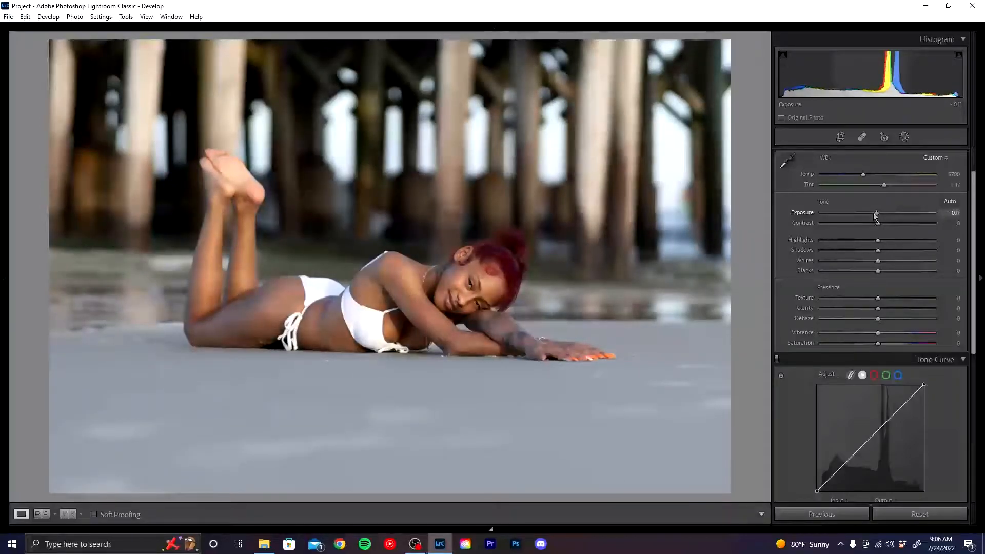
{"action": "left_click_drag", "start_coordinate": [974, 255], "coordinate": [974, 252]}
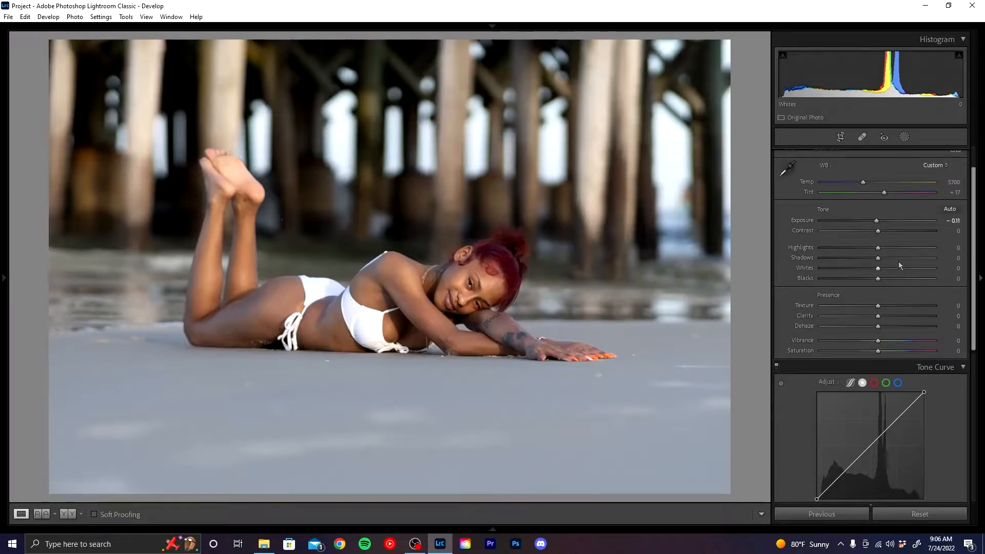
{"action": "left_click_drag", "start_coordinate": [877, 247], "coordinate": [900, 261]}
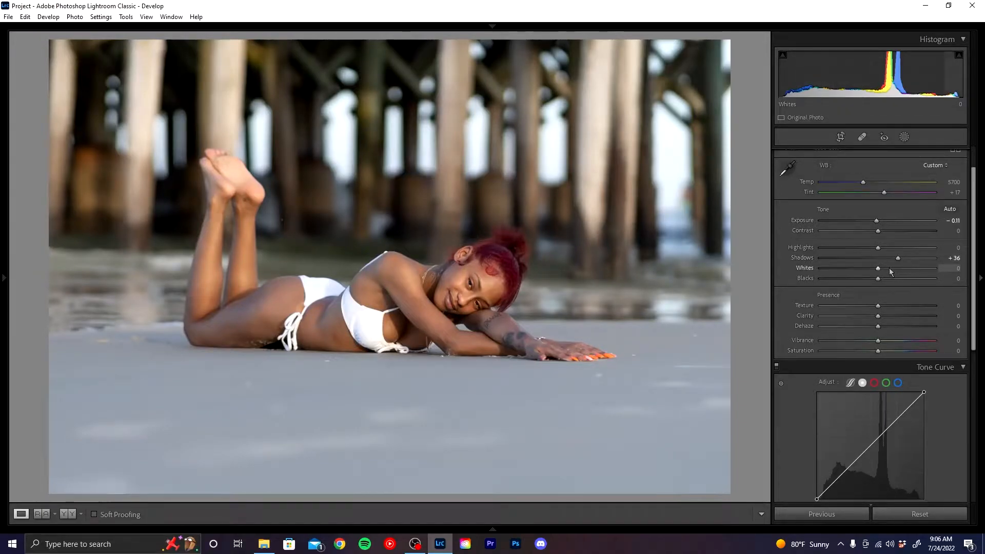
{"action": "mouse_move", "coordinate": [877, 269]}
{"action": "left_mouse_down"}
{"action": "mouse_move", "coordinate": [910, 267]}
{"action": "mouse_move", "coordinate": [874, 272]}
{"action": "mouse_move", "coordinate": [872, 282]}
{"action": "left_mouse_up"}
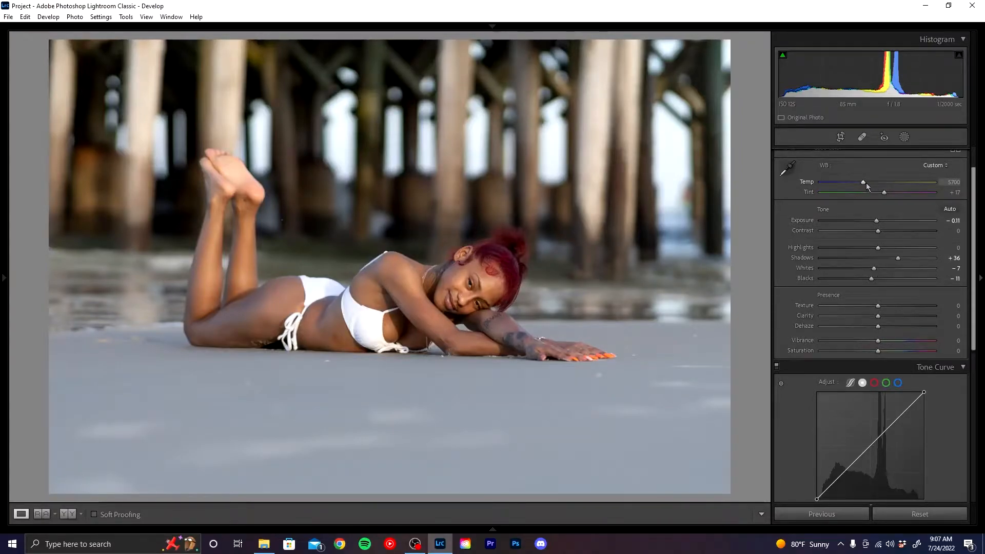
Warm the white balance temperature to 6299 and compare the photo with its unedited version
{"action": "left_click_drag", "start_coordinate": [863, 183], "coordinate": [871, 185]}
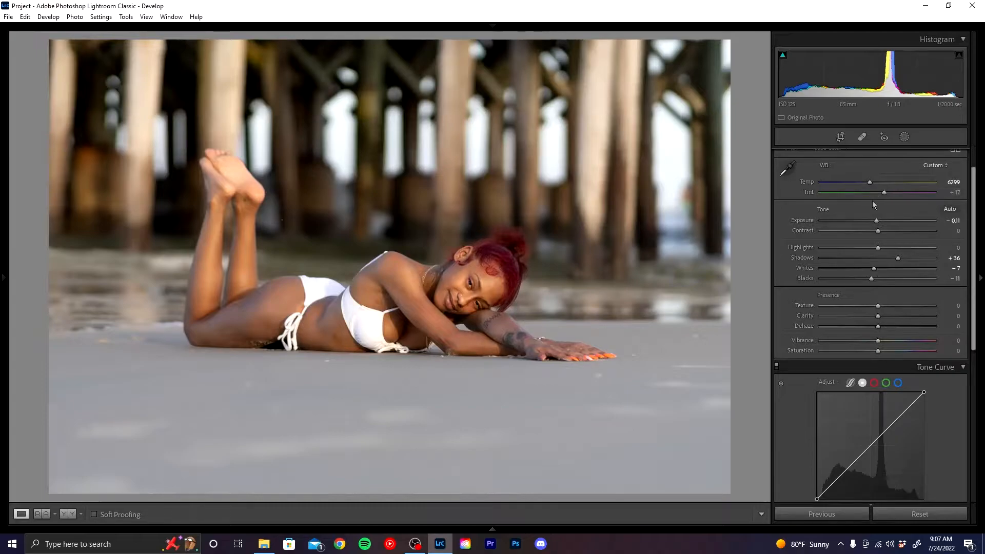
{"action": "key", "text": "backslash"}
{"action": "key", "text": "backslash"}
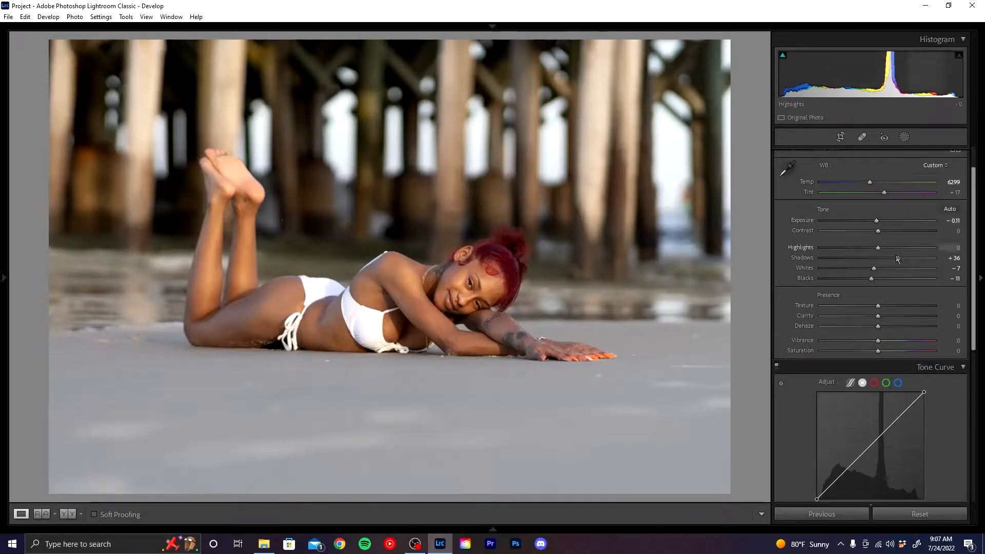
Shape the tone curve with a black point at 0/14, a shadow point near 48/49 and a midtone point at 122/128, comparing it off and on
{"action": "left_click_drag", "start_coordinate": [973, 288], "coordinate": [969, 378]}
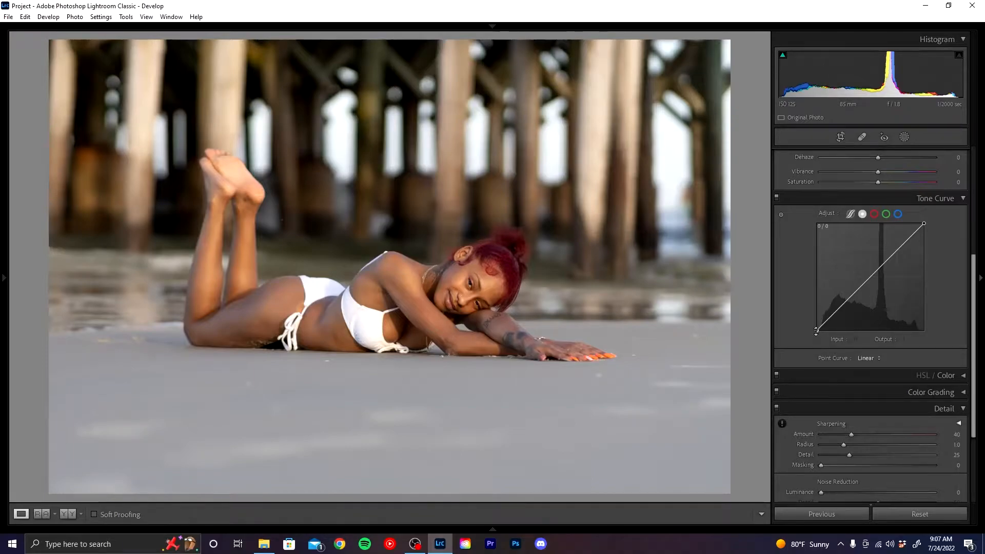
{"action": "left_click_drag", "start_coordinate": [816, 330], "coordinate": [836, 310]}
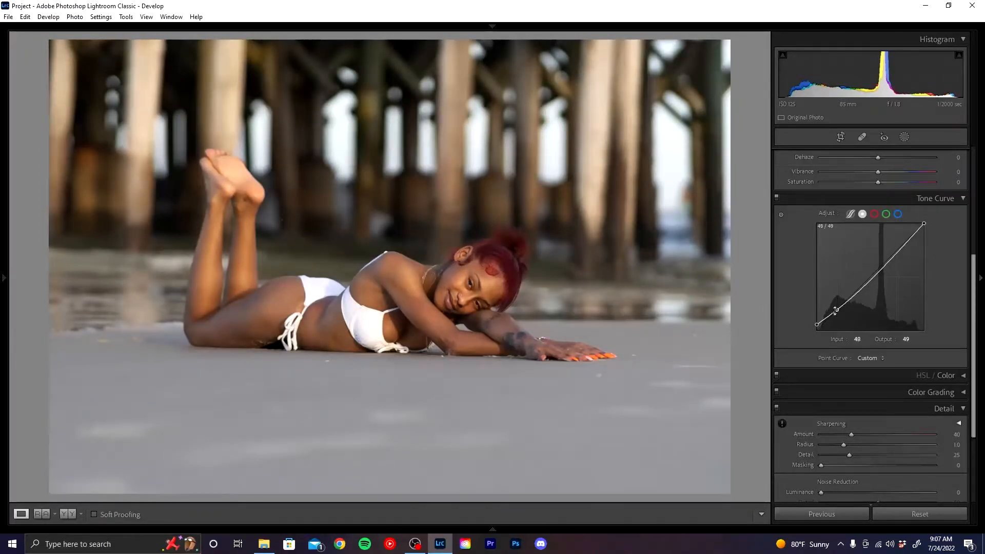
{"action": "left_click", "coordinate": [871, 280]}
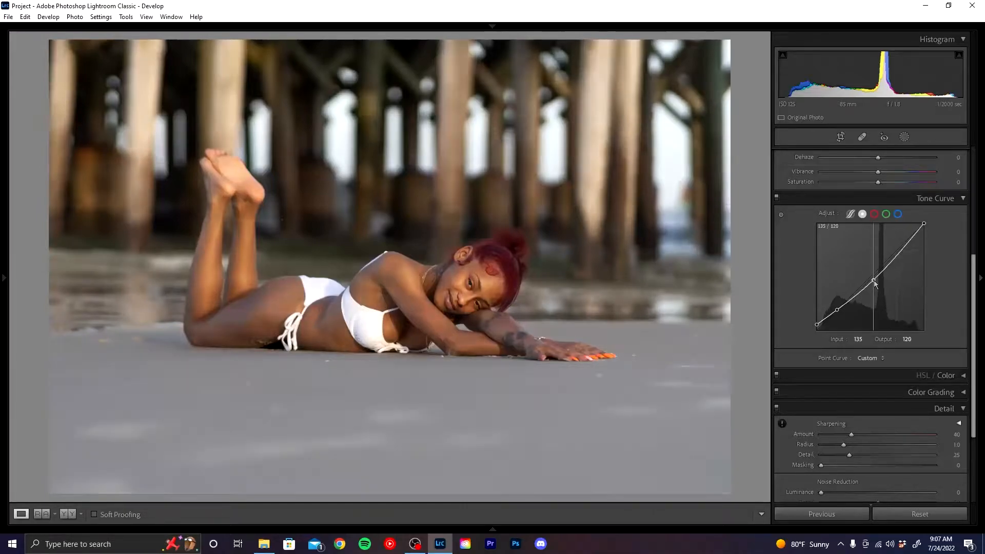
{"action": "left_click_drag", "start_coordinate": [872, 279], "coordinate": [868, 277]}
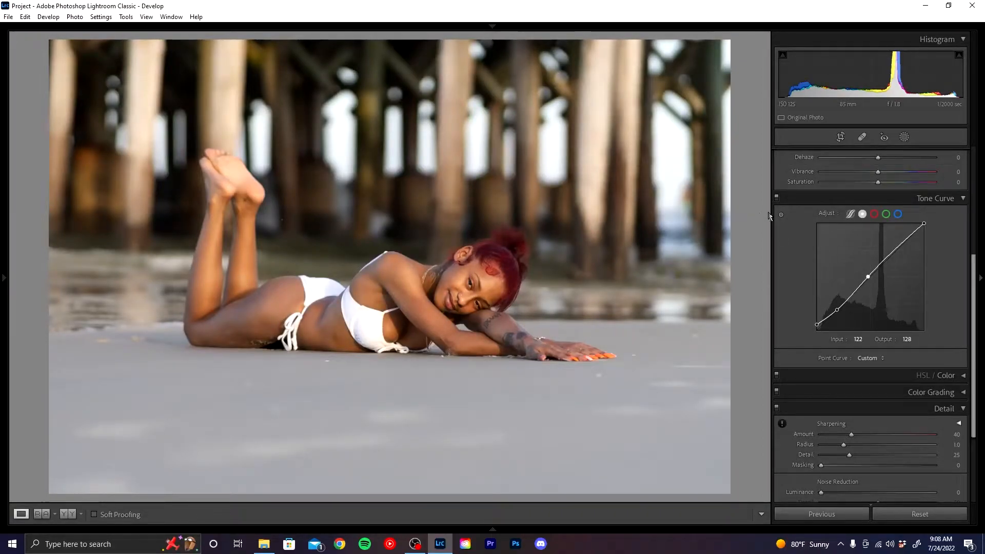
{"action": "left_click", "coordinate": [777, 198]}
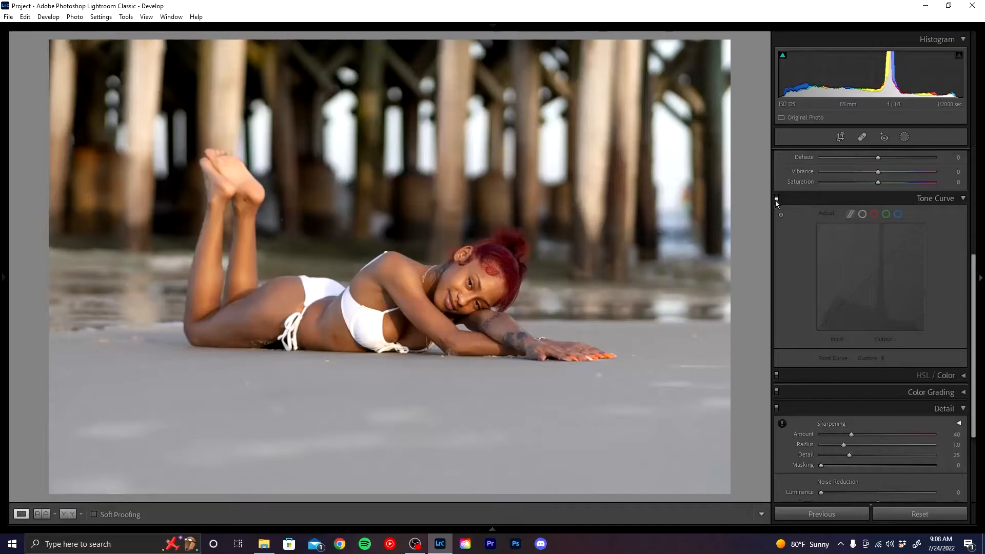
{"action": "left_click", "coordinate": [776, 200]}
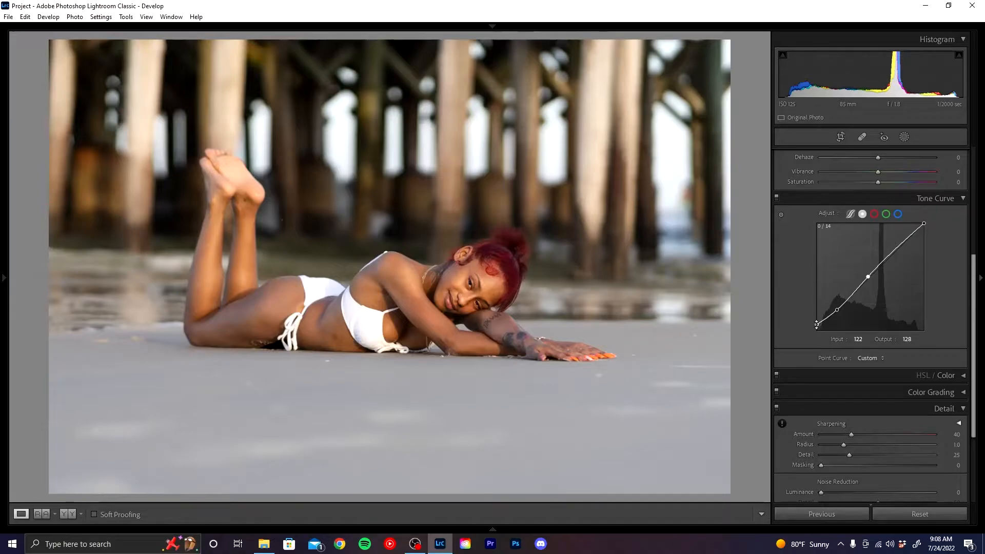
Refine the tone curve to black point 0/16, midtone point 127/129 and white point 255/241, comparing with the unedited photo
{"action": "left_click_drag", "start_coordinate": [817, 324], "coordinate": [807, 326]}
{"action": "key", "text": "backslash"}
{"action": "key", "text": "backslash"}
{"action": "left_click_drag", "start_coordinate": [866, 277], "coordinate": [870, 276]}
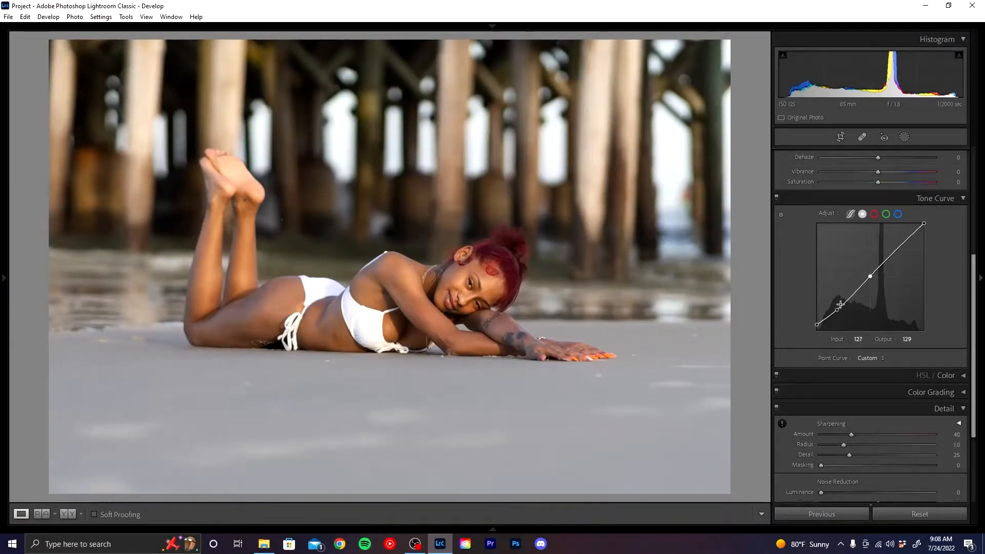
{"action": "left_click_drag", "start_coordinate": [837, 310], "coordinate": [815, 327]}
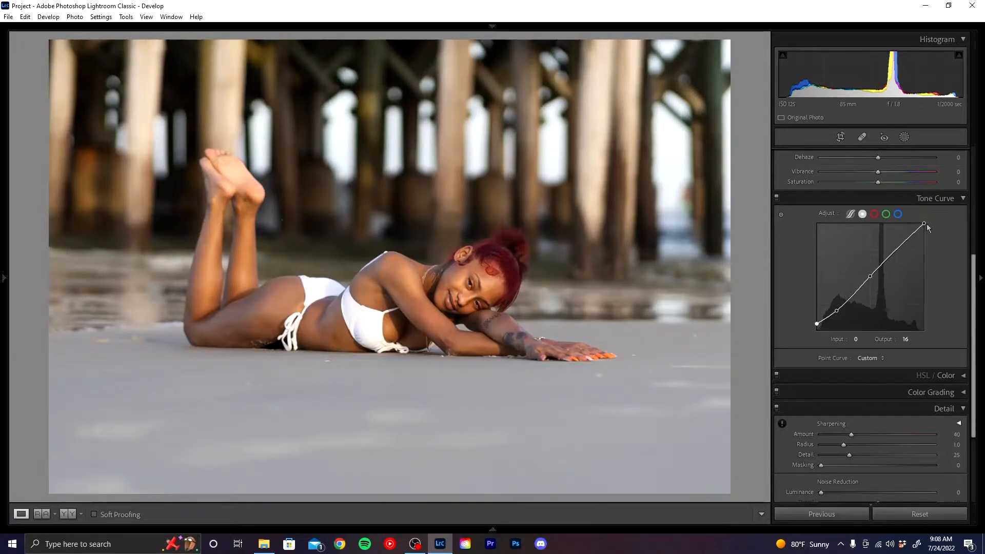
{"action": "left_click_drag", "start_coordinate": [924, 224], "coordinate": [925, 229]}
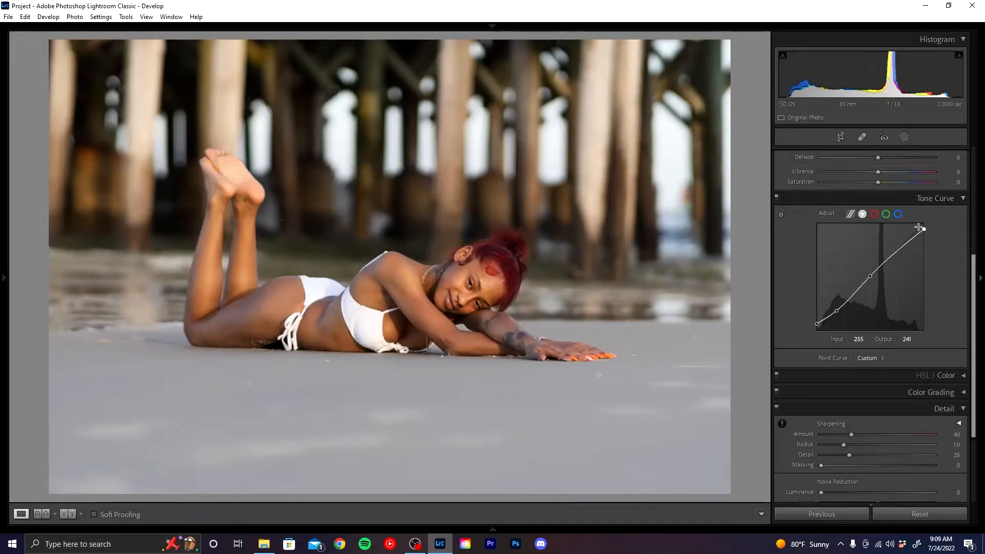
{"action": "key", "text": "backslash"}
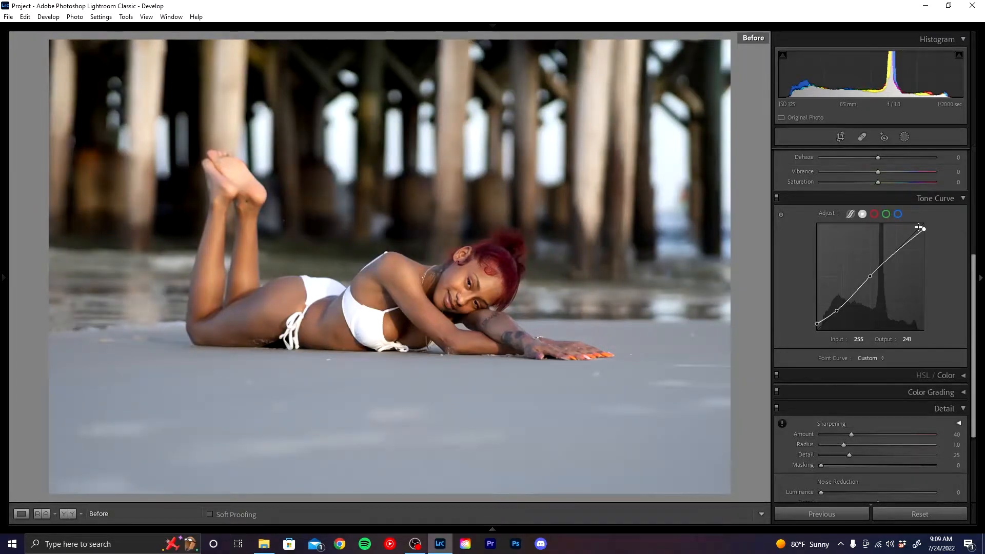
{"action": "key", "text": "backslash"}
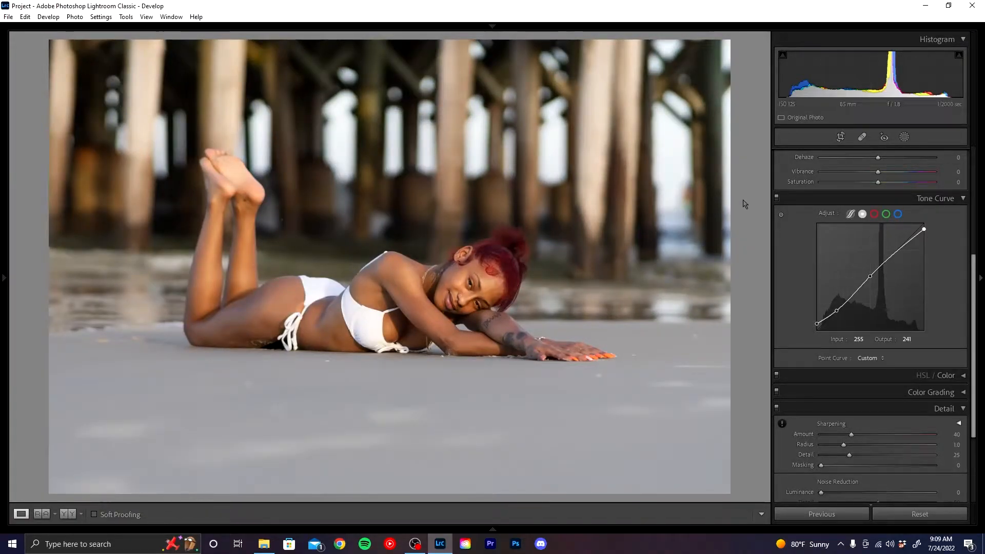
Tighten the crop further, reposition the photo so the model sits well in the frame, and compare with the before view
{"action": "left_click", "coordinate": [840, 137]}
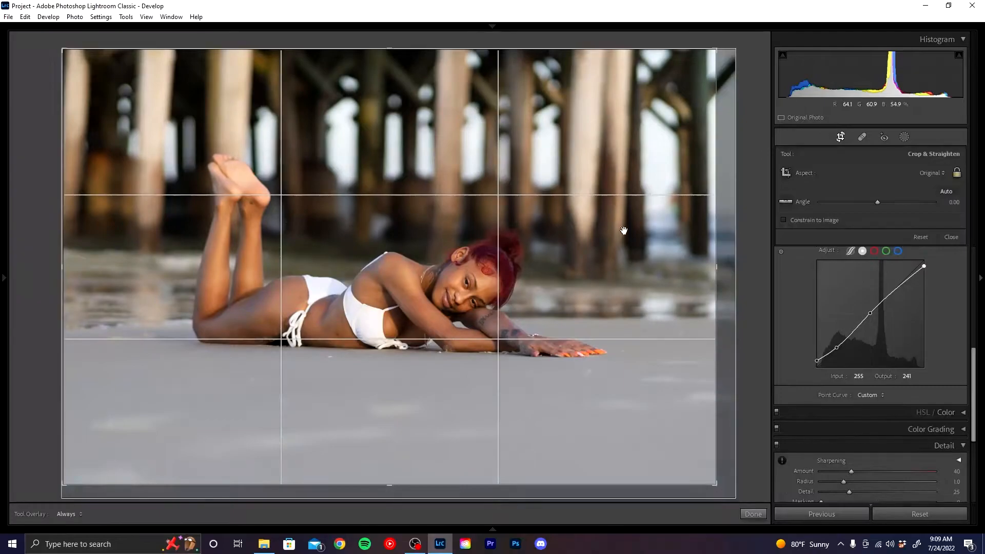
{"action": "left_click_drag", "start_coordinate": [735, 498], "coordinate": [704, 475]}
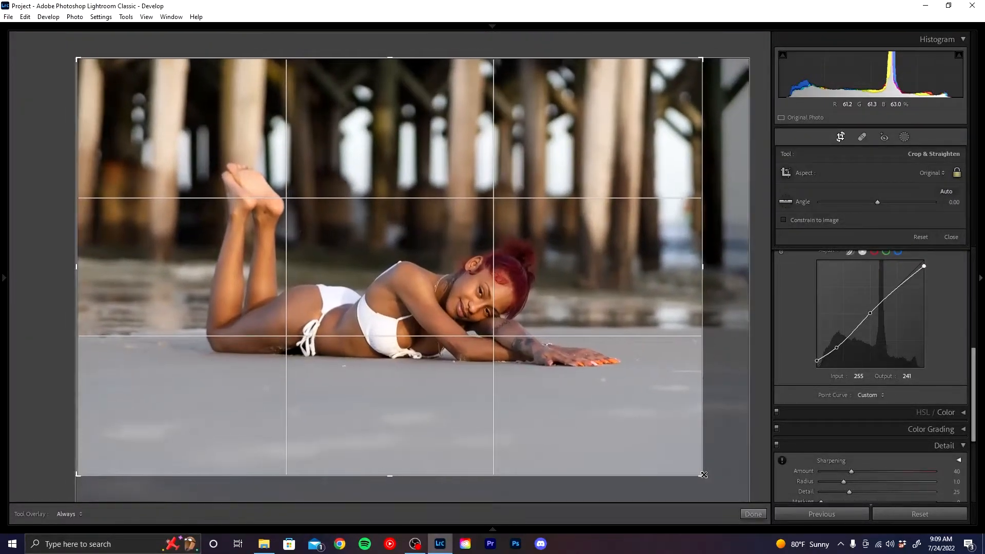
{"action": "left_click_drag", "start_coordinate": [419, 299], "coordinate": [414, 302]}
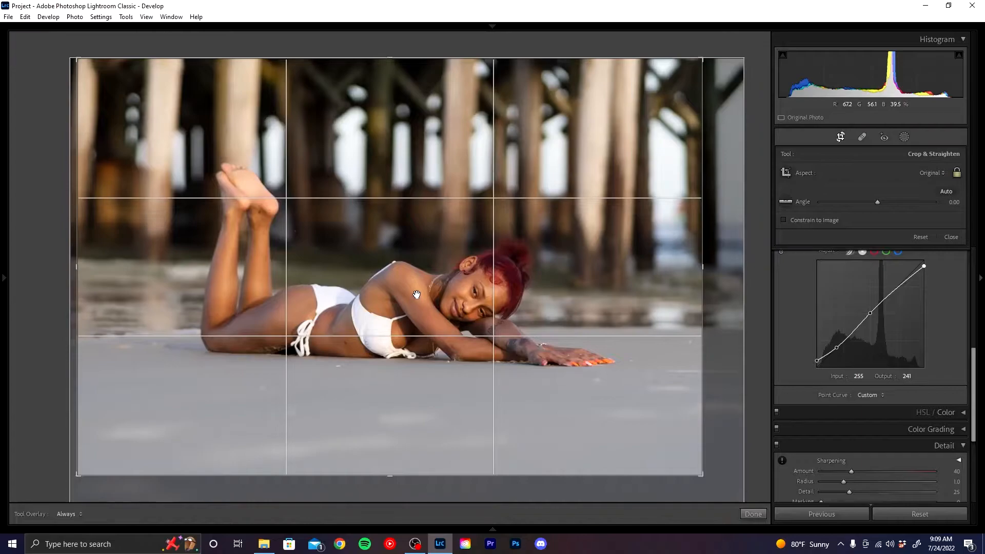
{"action": "left_click", "coordinate": [760, 517]}
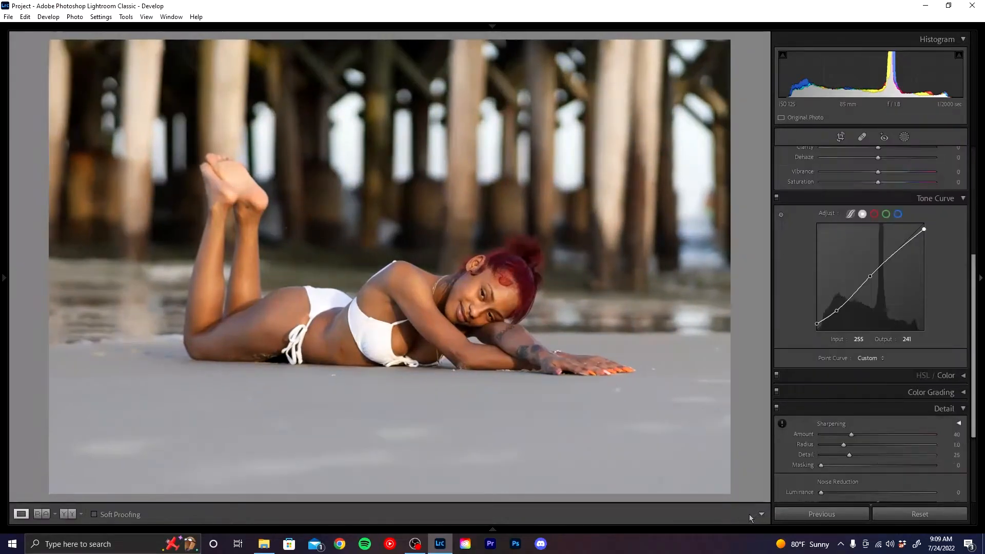
{"action": "key", "text": "backslash"}
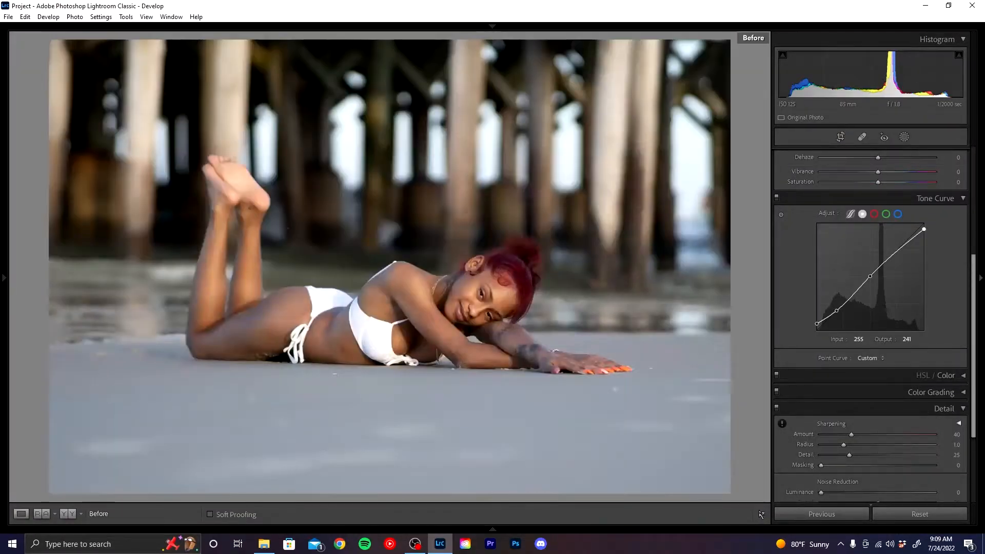
{"action": "key", "text": "backslash"}
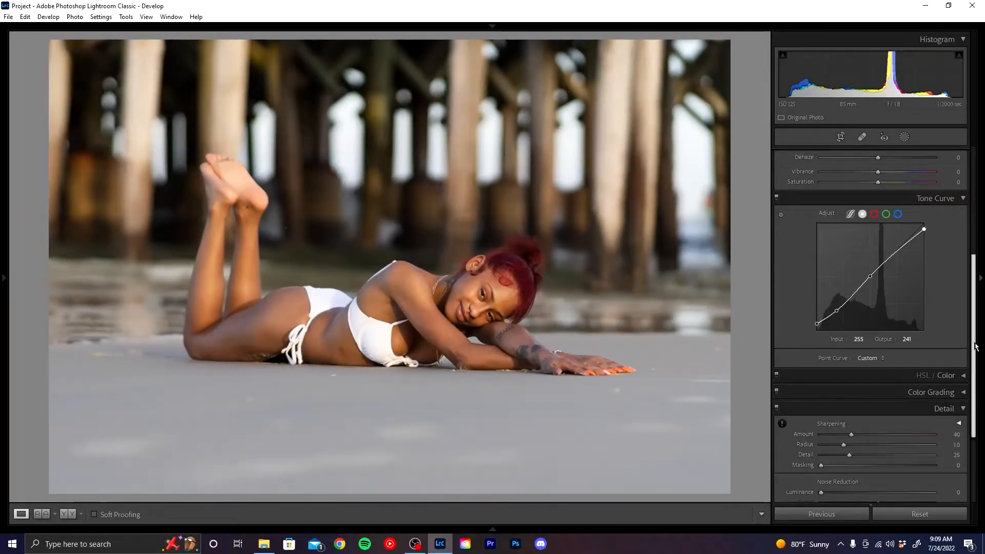
Set the white balance temperature to 6163 and compare the result with the unedited photo
{"action": "left_click_drag", "start_coordinate": [975, 337], "coordinate": [976, 223]}
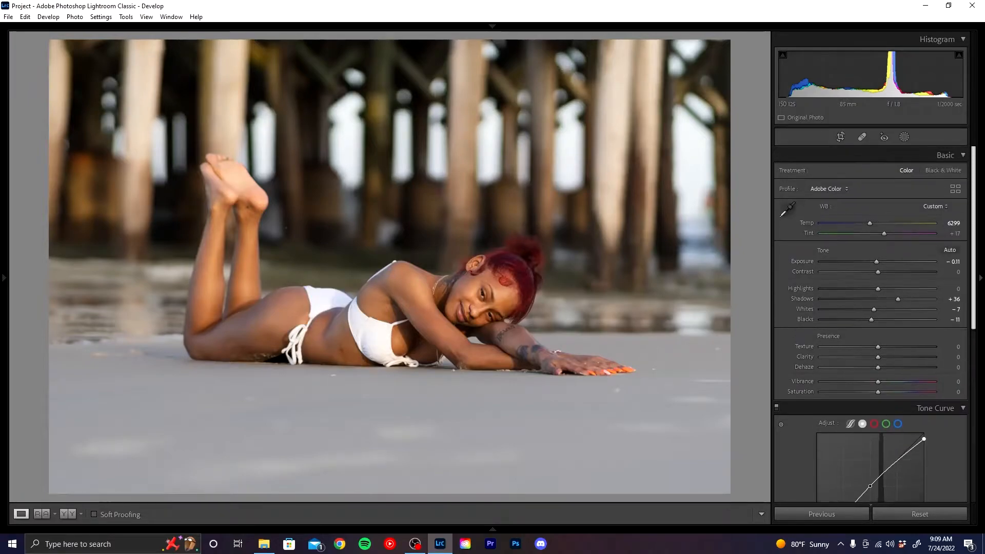
{"action": "mouse_move", "coordinate": [870, 223]}
{"action": "left_mouse_down"}
{"action": "mouse_move", "coordinate": [854, 224]}
{"action": "mouse_move", "coordinate": [869, 225]}
{"action": "left_mouse_up"}
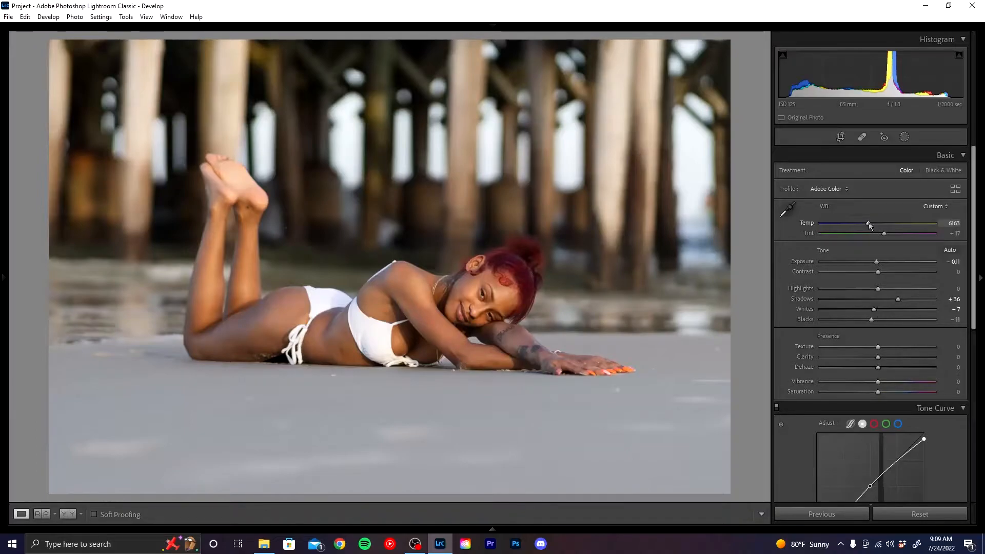
{"action": "key", "text": "backslash"}
{"action": "key", "text": "backslash"}
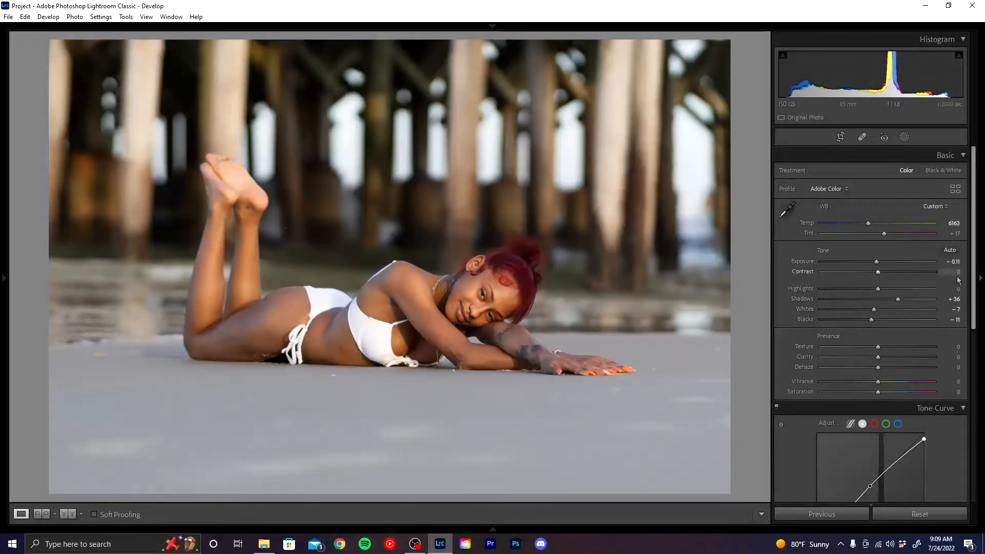
Set the sharpening Masking to 11 while previewing the black-and-white edge mask
{"action": "scroll", "coordinate": [946, 353], "scroll_direction": "down", "scroll_amount": 6}
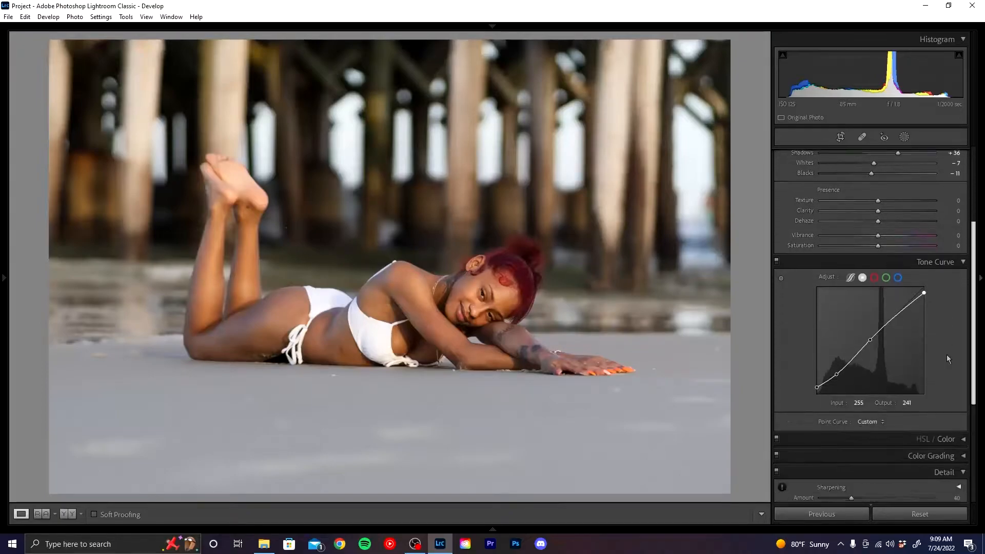
{"action": "scroll", "coordinate": [940, 392], "scroll_direction": "down", "scroll_amount": 3}
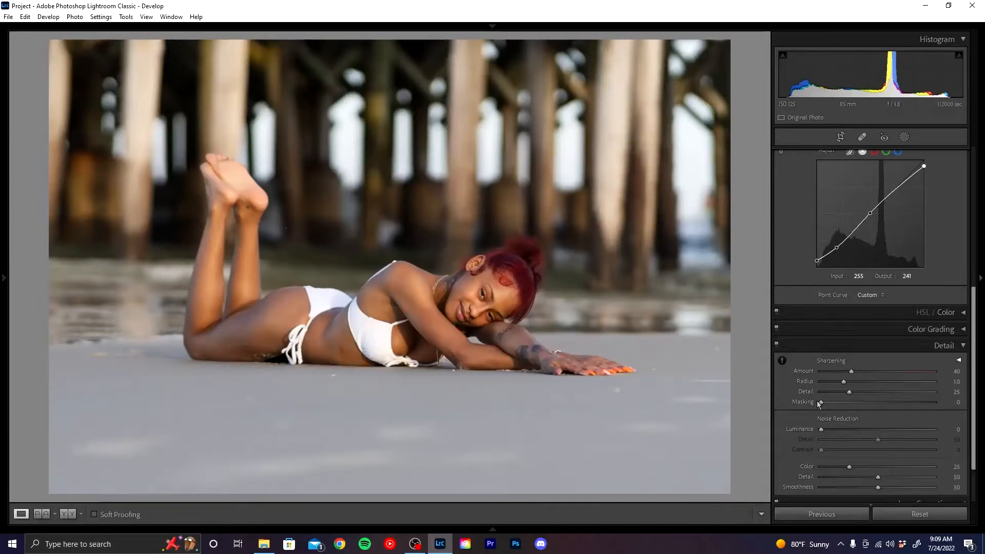
{"action": "key", "text": "alt"}
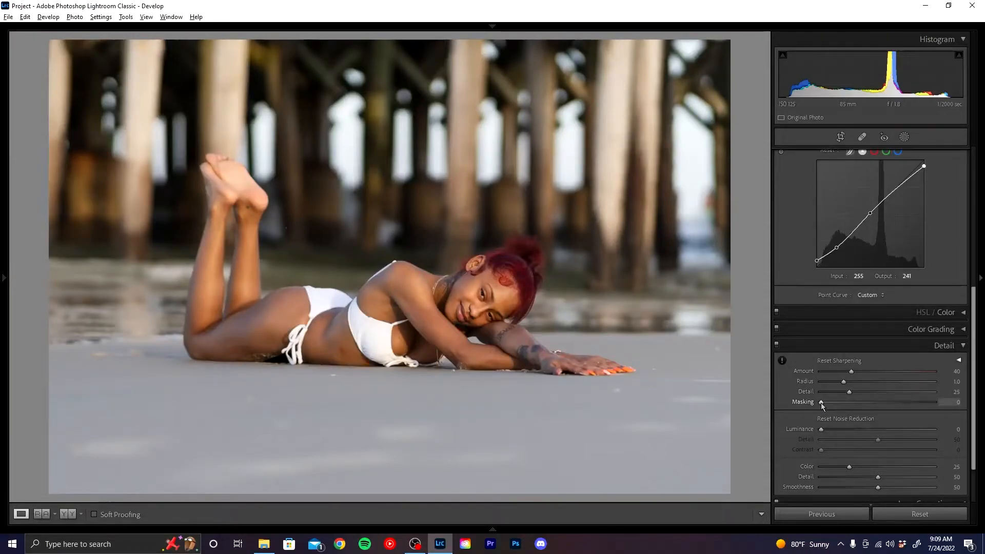
{"action": "left_click_drag", "start_coordinate": [821, 404], "coordinate": [832, 405]}
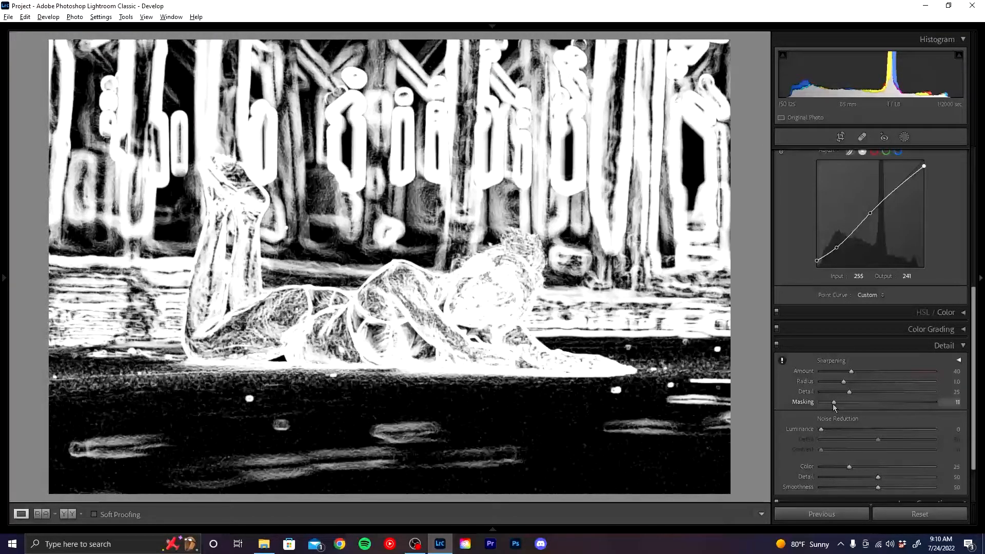
Set the sharpening Masking to 38 and Amount to 50, and compare the close-up face with and without the detail adjustments
{"action": "left_click_drag", "start_coordinate": [832, 404], "coordinate": [863, 371]}
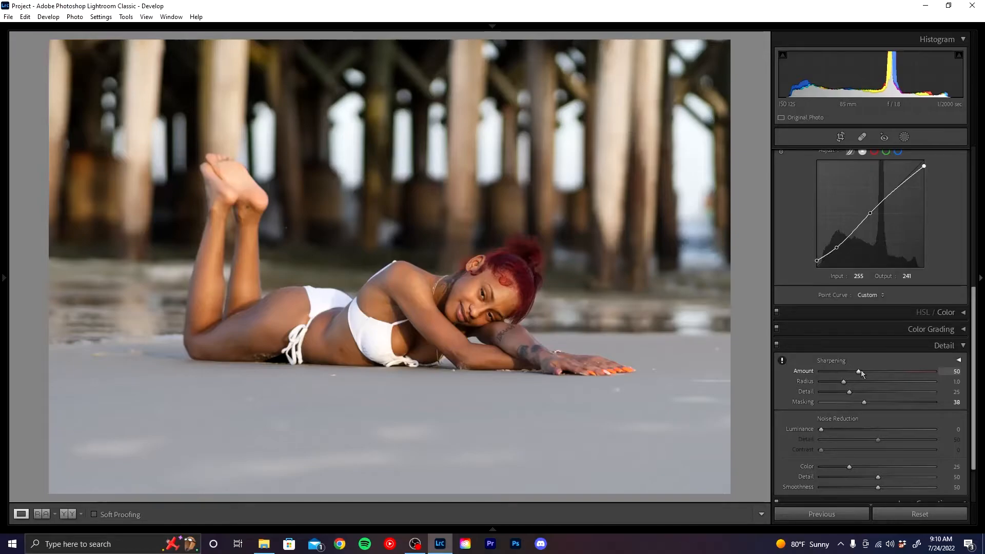
{"action": "left_click", "coordinate": [455, 276]}
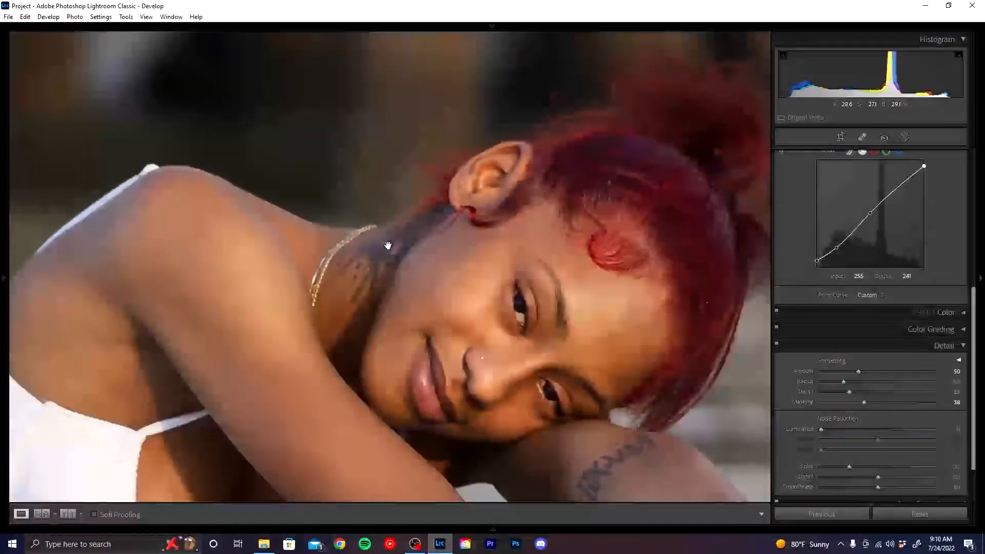
{"action": "left_click", "coordinate": [776, 345]}
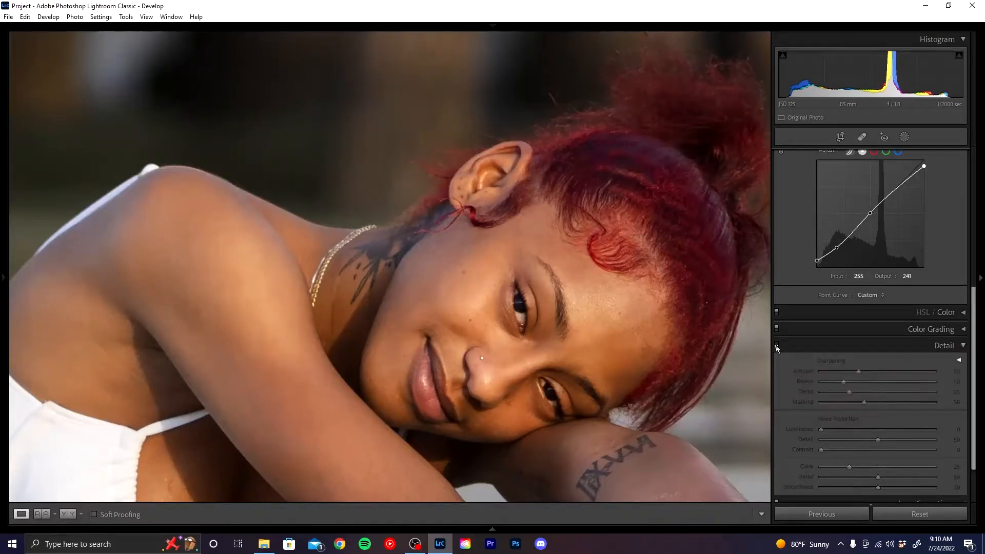
{"action": "left_click", "coordinate": [777, 346]}
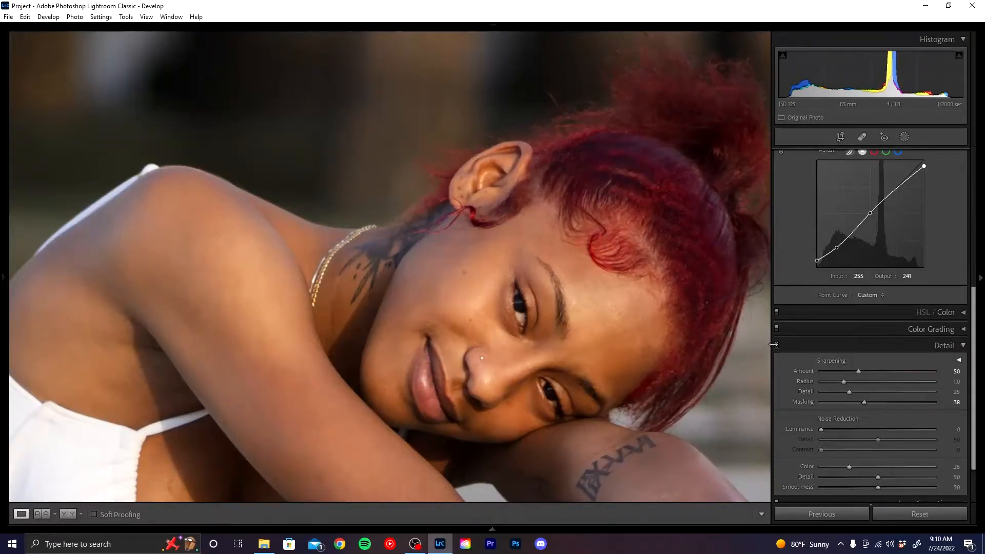
{"action": "left_click", "coordinate": [517, 316]}
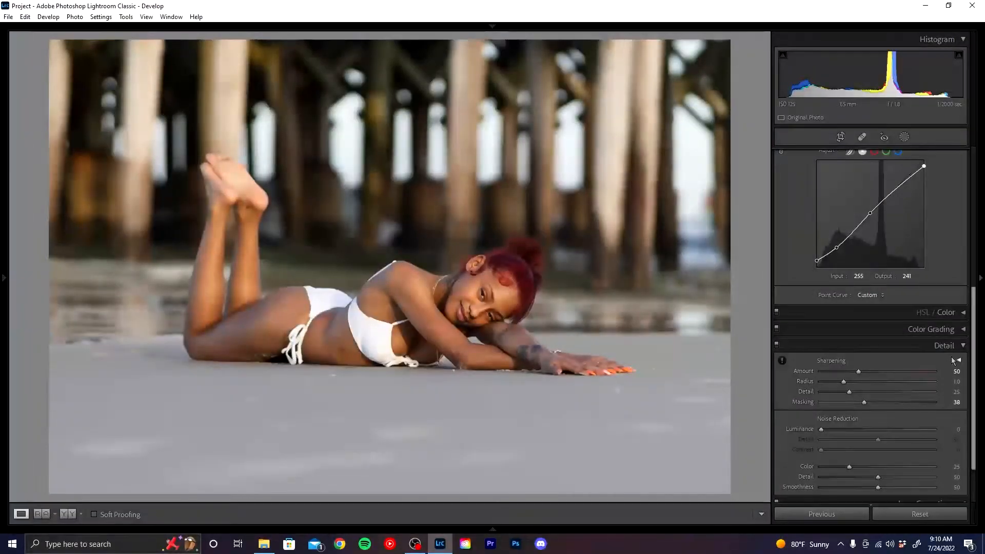
{"action": "left_click", "coordinate": [941, 348]}
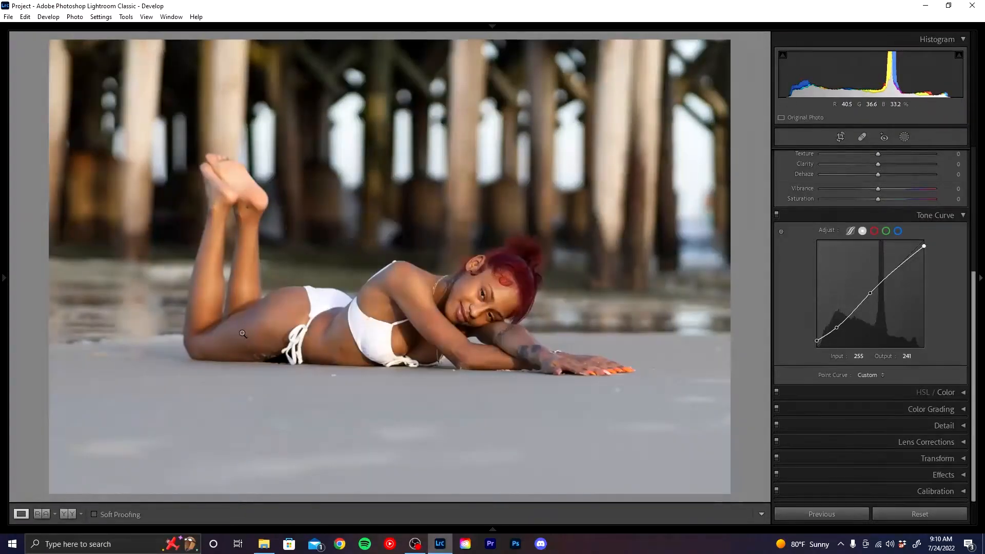
Raise the black point of the blue channel tone curve to 0/20
{"action": "left_click", "coordinate": [897, 230]}
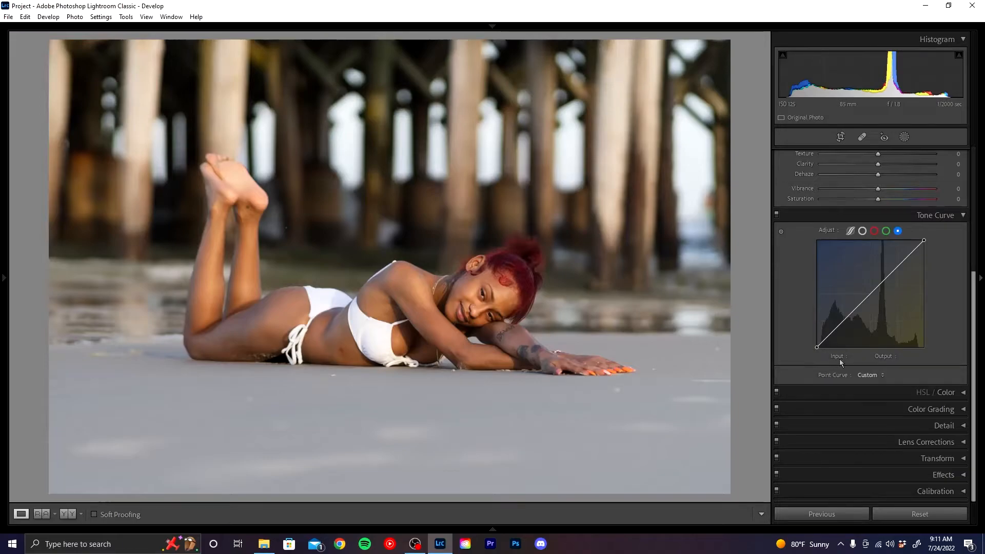
{"action": "left_click_drag", "start_coordinate": [816, 348], "coordinate": [809, 345]}
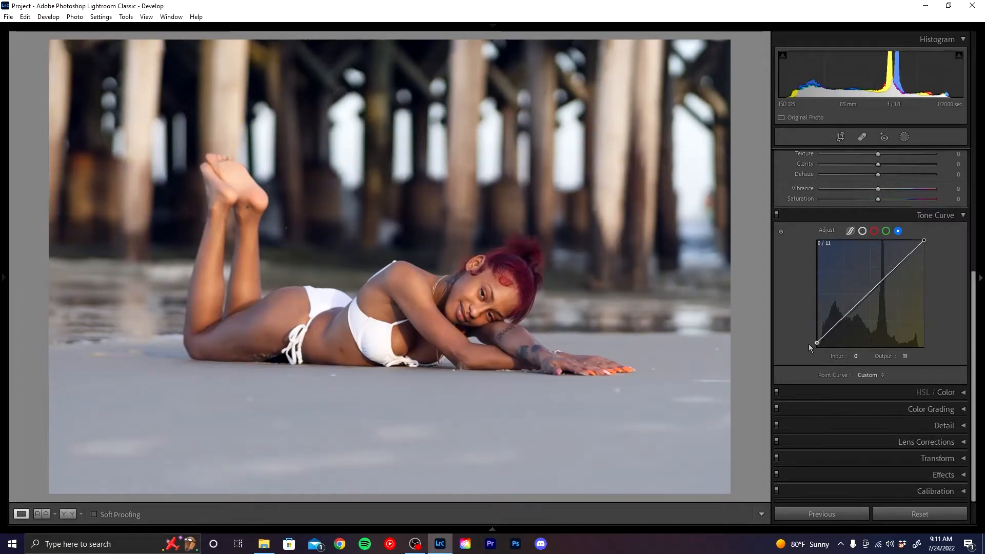
{"action": "left_click_drag", "start_coordinate": [808, 343], "coordinate": [801, 336]}
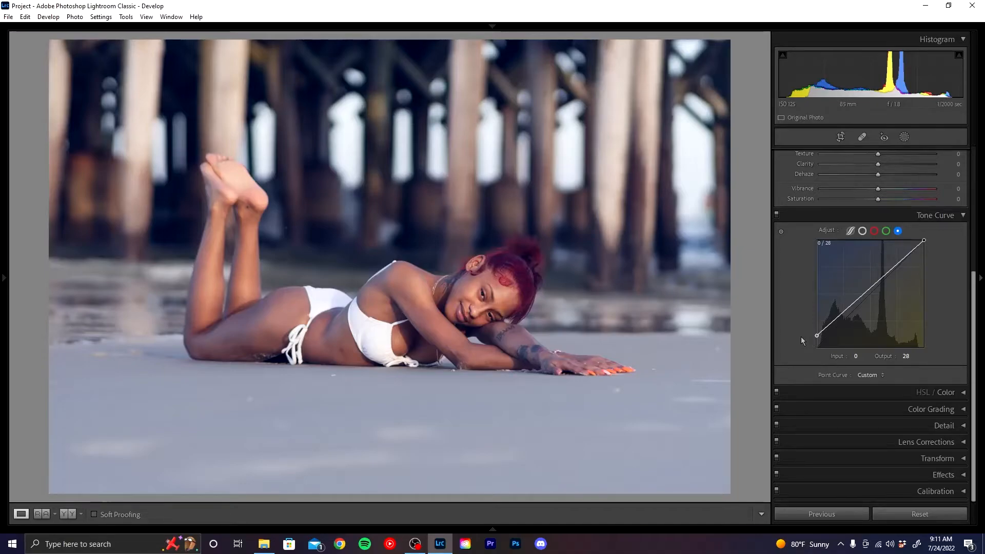
{"action": "left_click_drag", "start_coordinate": [801, 336], "coordinate": [798, 340]}
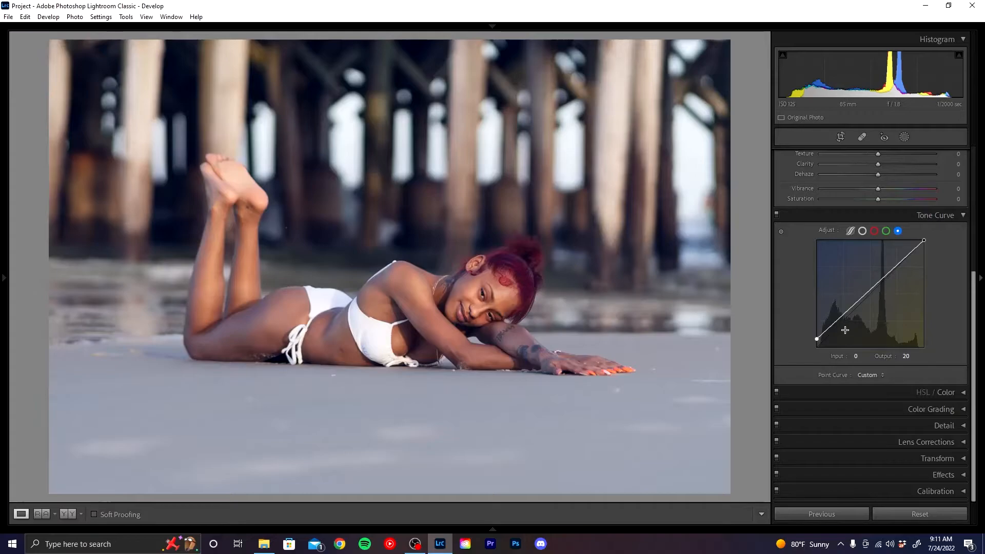
Add a shadow point at 56/67 on the blue tone curve with the black point at 0/20, and compare against the disabled curve
{"action": "left_click_drag", "start_coordinate": [840, 320], "coordinate": [840, 319]}
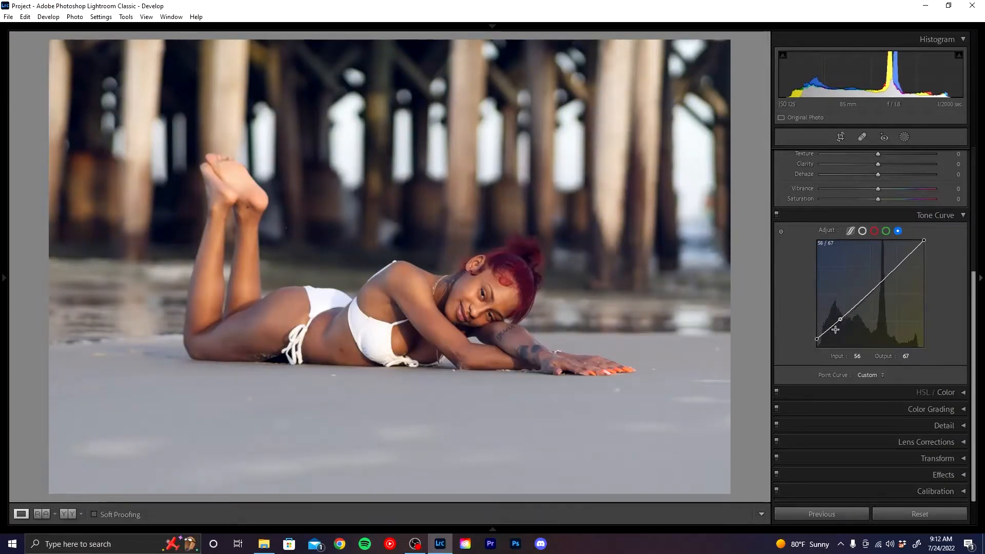
{"action": "left_click_drag", "start_coordinate": [817, 340], "coordinate": [815, 344]}
{"action": "left_click_drag", "start_coordinate": [811, 340], "coordinate": [810, 339]}
{"action": "left_click", "coordinate": [777, 216]}
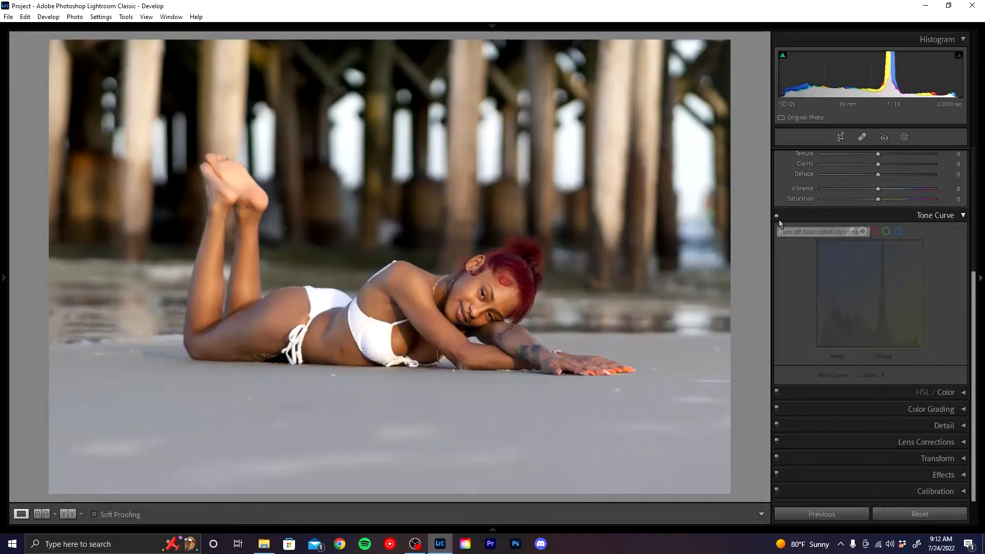
{"action": "left_click", "coordinate": [776, 216]}
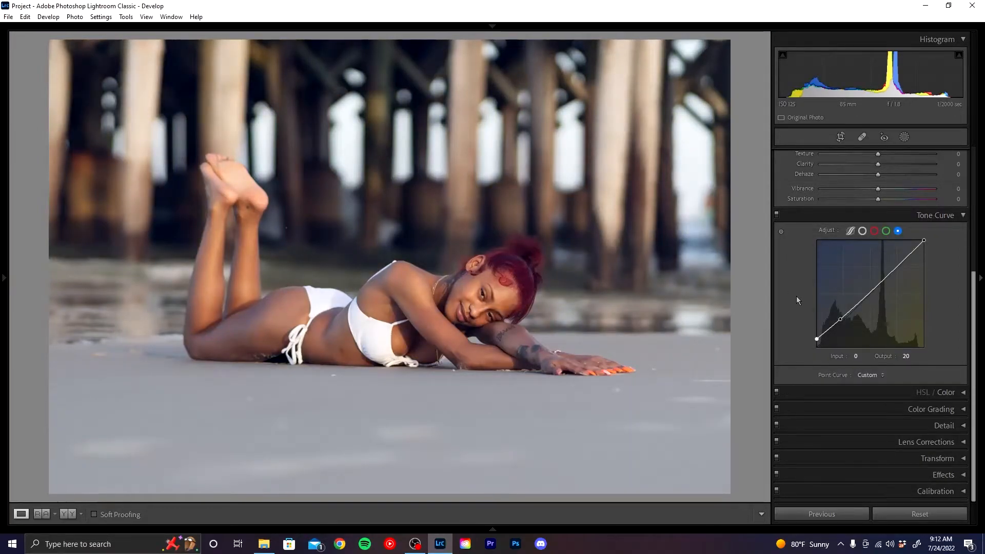
Refine the blue tone curve with a midtone point, the shadow point at 48/62 and the black point at 0/17
{"action": "left_click", "coordinate": [862, 232]}
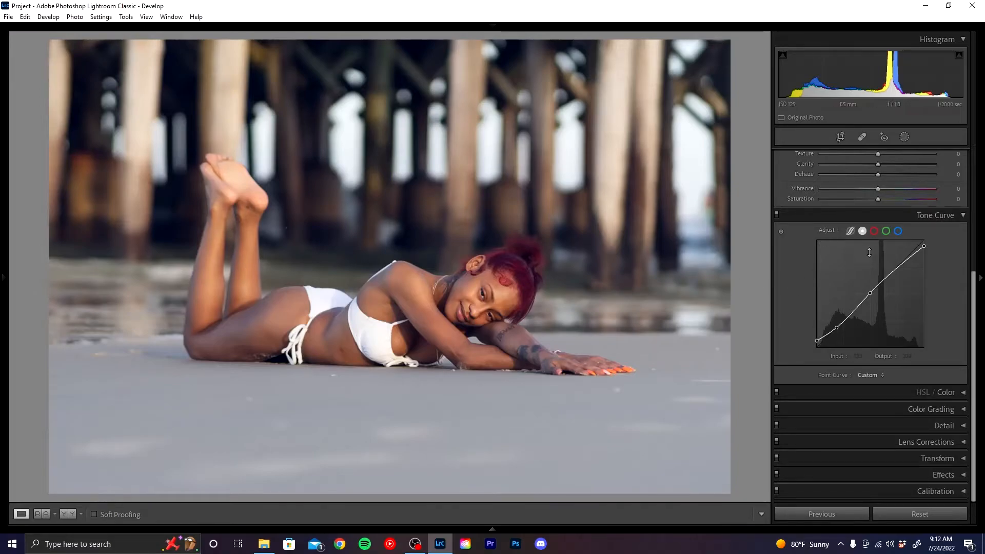
{"action": "left_click", "coordinate": [898, 231]}
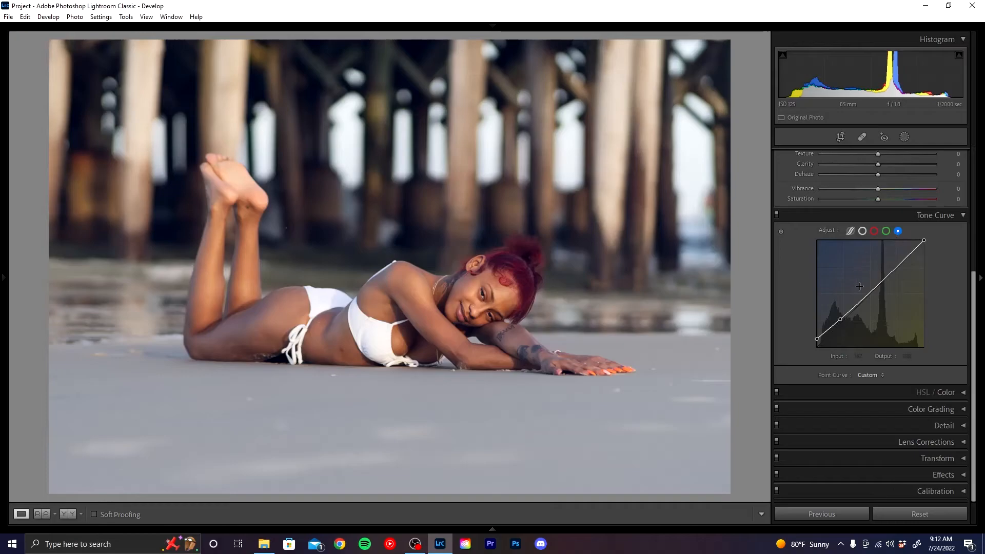
{"action": "left_click_drag", "start_coordinate": [816, 334], "coordinate": [820, 340]}
{"action": "left_click", "coordinate": [842, 320]}
{"action": "left_click_drag", "start_coordinate": [870, 295], "coordinate": [866, 294]}
{"action": "left_click_drag", "start_coordinate": [839, 321], "coordinate": [837, 323]}
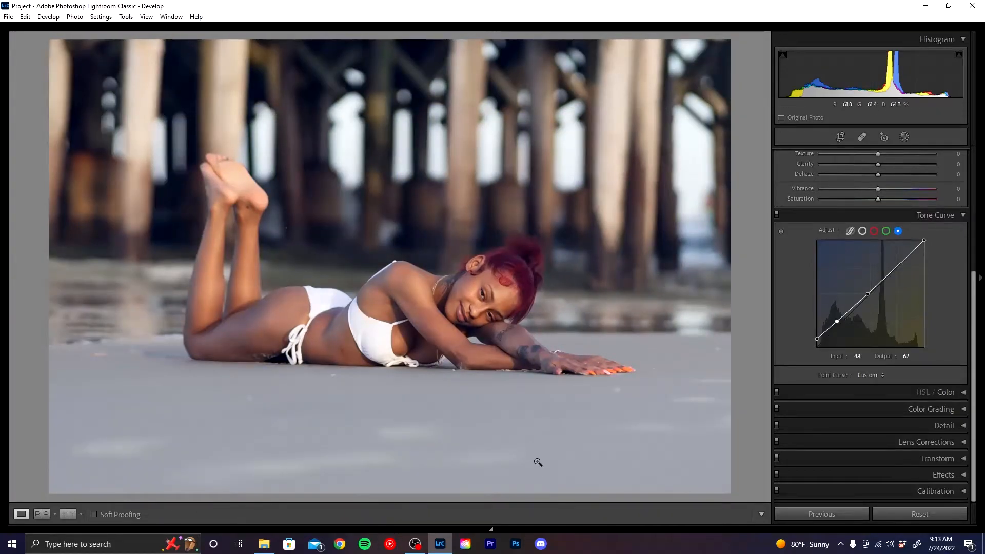
{"action": "left_click_drag", "start_coordinate": [817, 338], "coordinate": [813, 342]}
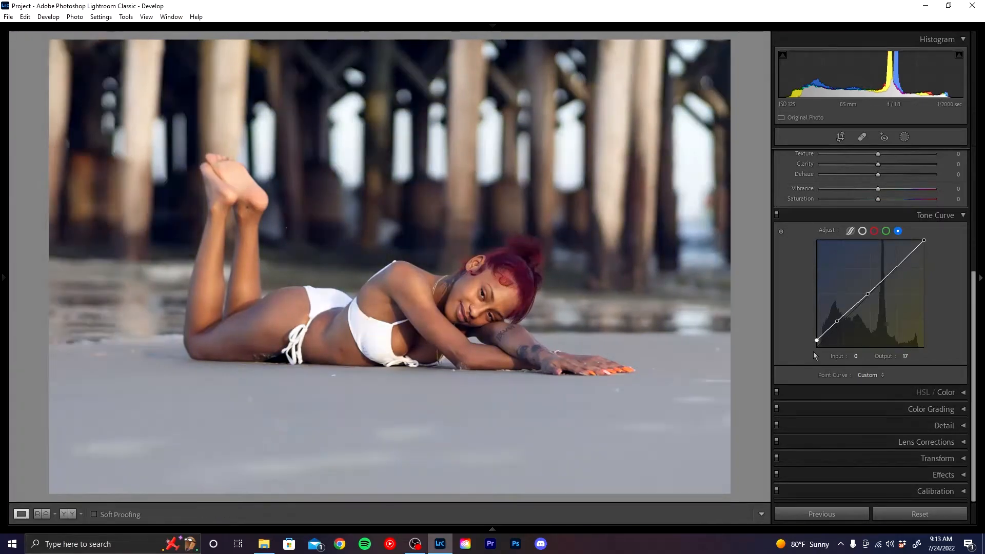
{"action": "left_click", "coordinate": [831, 219]}
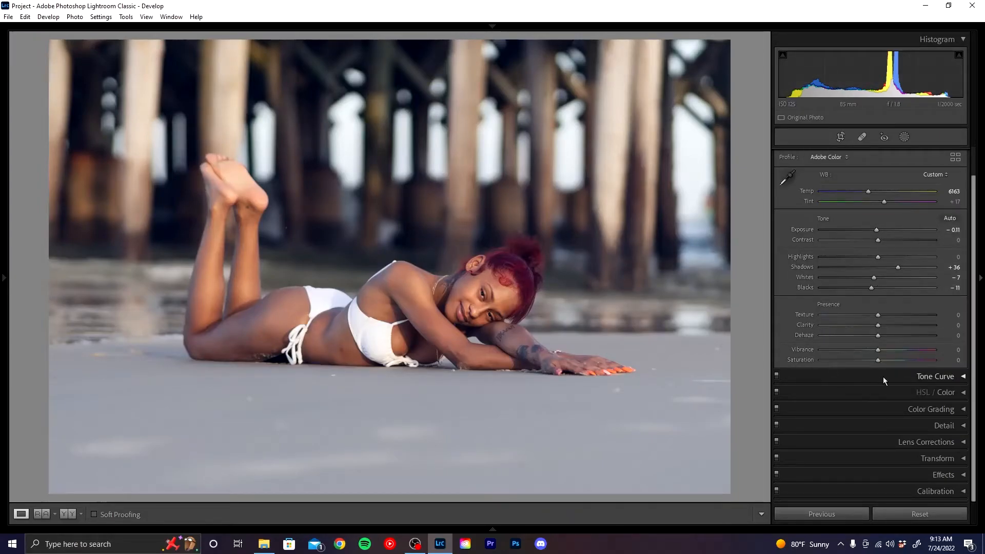
Tint the highlights with color grading at hue 70 and saturation 12, and compare with the grading switched off
{"action": "left_click", "coordinate": [910, 413]}
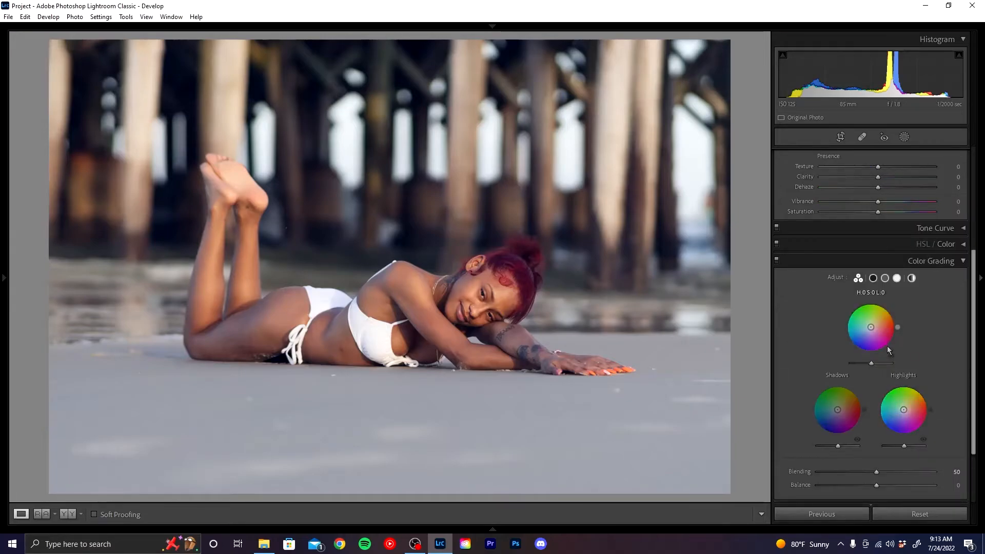
{"action": "left_click", "coordinate": [896, 279]}
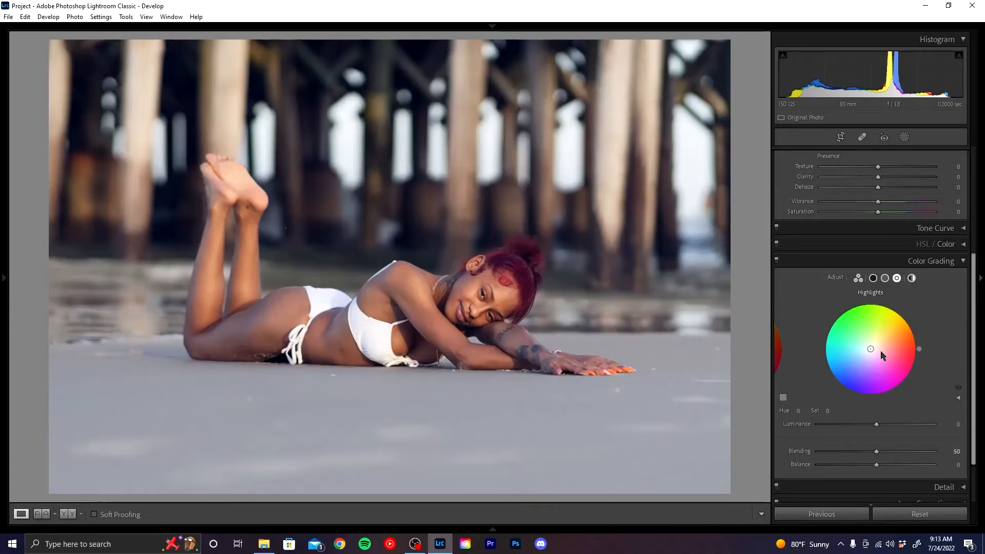
{"action": "mouse_move", "coordinate": [871, 349]}
{"action": "left_mouse_down"}
{"action": "mouse_move", "coordinate": [909, 338]}
{"action": "mouse_move", "coordinate": [886, 323]}
{"action": "mouse_move", "coordinate": [831, 326]}
{"action": "mouse_move", "coordinate": [902, 318]}
{"action": "mouse_move", "coordinate": [854, 316]}
{"action": "mouse_move", "coordinate": [883, 313]}
{"action": "left_mouse_up"}
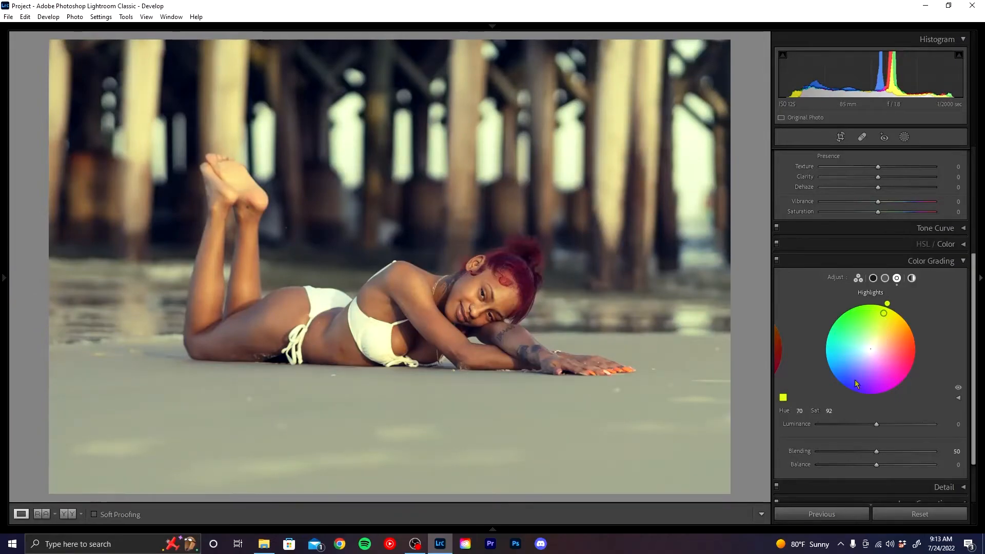
{"action": "left_click_drag", "start_coordinate": [830, 411], "coordinate": [790, 412]}
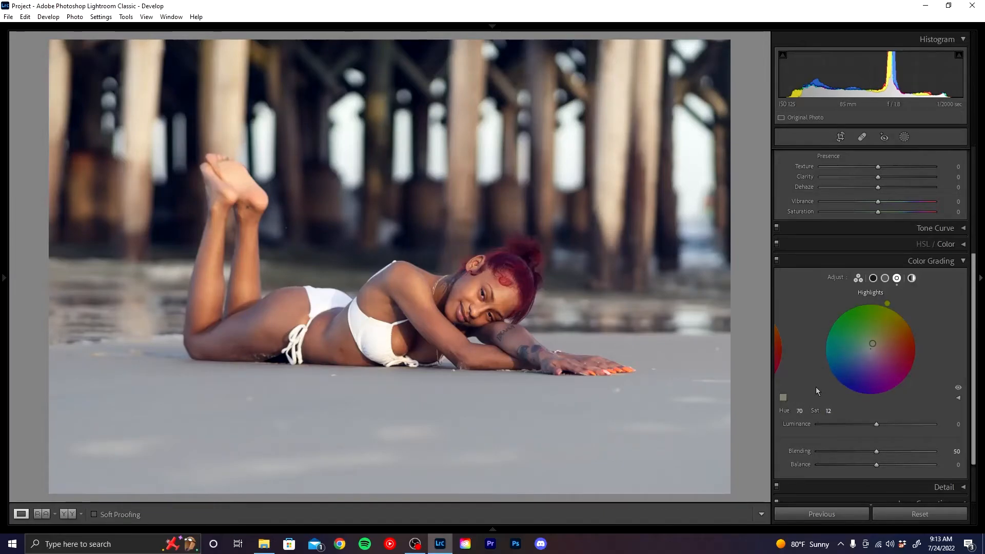
{"action": "left_click", "coordinate": [776, 261]}
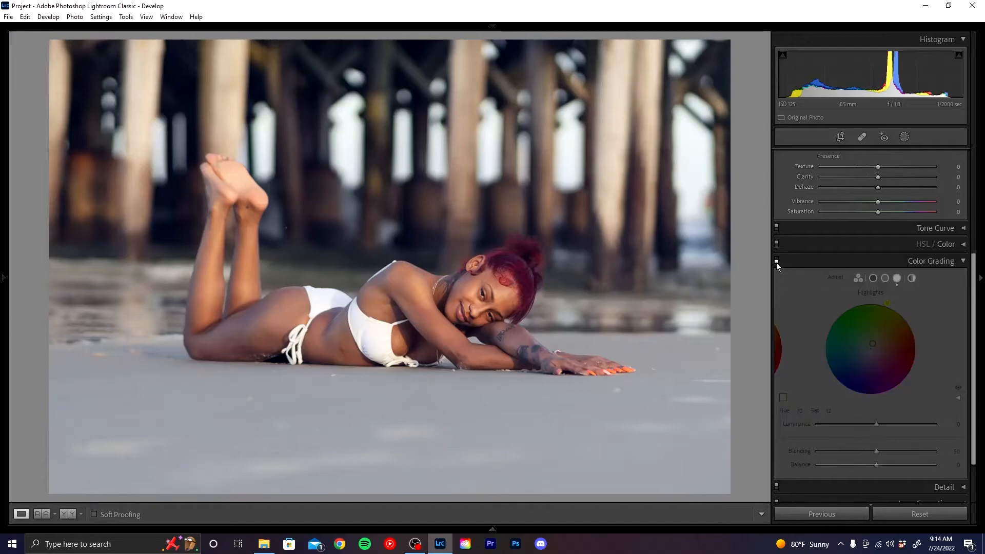
{"action": "left_click", "coordinate": [776, 261]}
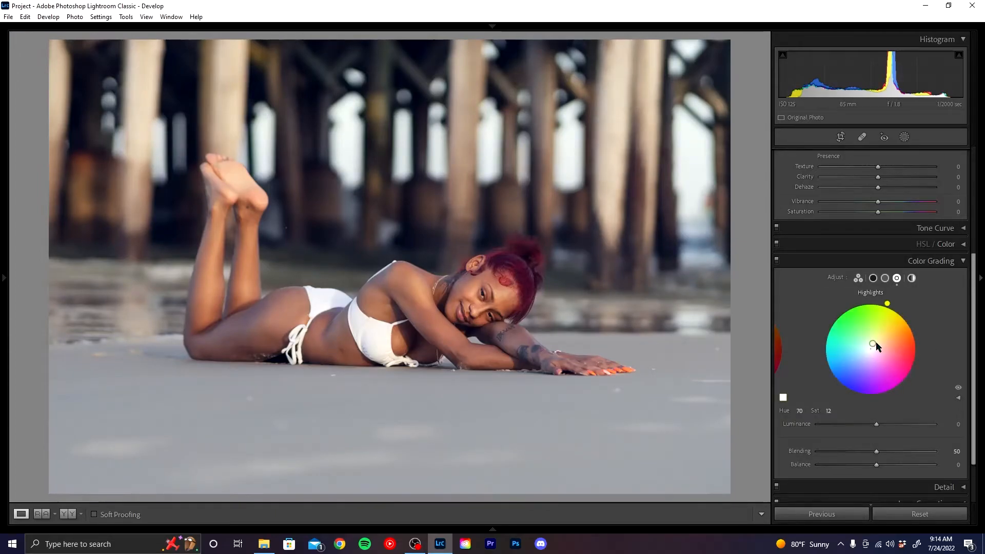
Change the highlights tint to hue 126 and saturation 18, and compare the result with the unedited photo
{"action": "mouse_move", "coordinate": [872, 347]}
{"action": "left_mouse_down"}
{"action": "mouse_move", "coordinate": [878, 327]}
{"action": "mouse_move", "coordinate": [872, 342]}
{"action": "left_mouse_up"}
{"action": "mouse_move", "coordinate": [887, 303]}
{"action": "left_mouse_down"}
{"action": "mouse_move", "coordinate": [843, 308]}
{"action": "mouse_move", "coordinate": [891, 305]}
{"action": "left_mouse_up"}
{"action": "left_click_drag", "start_coordinate": [873, 342], "coordinate": [841, 309]}
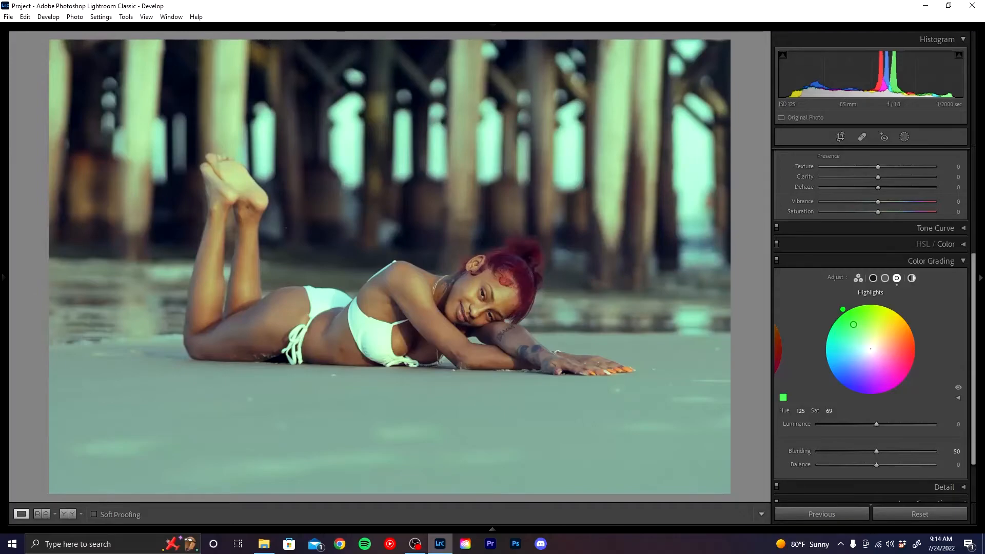
{"action": "mouse_move", "coordinate": [842, 310]}
{"action": "left_mouse_down"}
{"action": "mouse_move", "coordinate": [832, 320]}
{"action": "mouse_move", "coordinate": [842, 310]}
{"action": "left_mouse_up"}
{"action": "left_click_drag", "start_coordinate": [831, 415], "coordinate": [801, 405]}
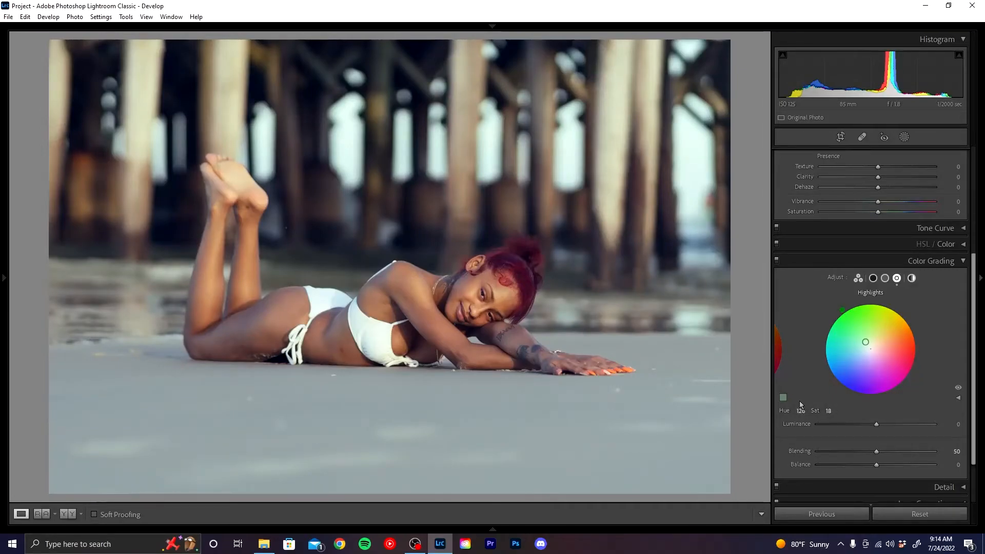
{"action": "key", "text": "backslash"}
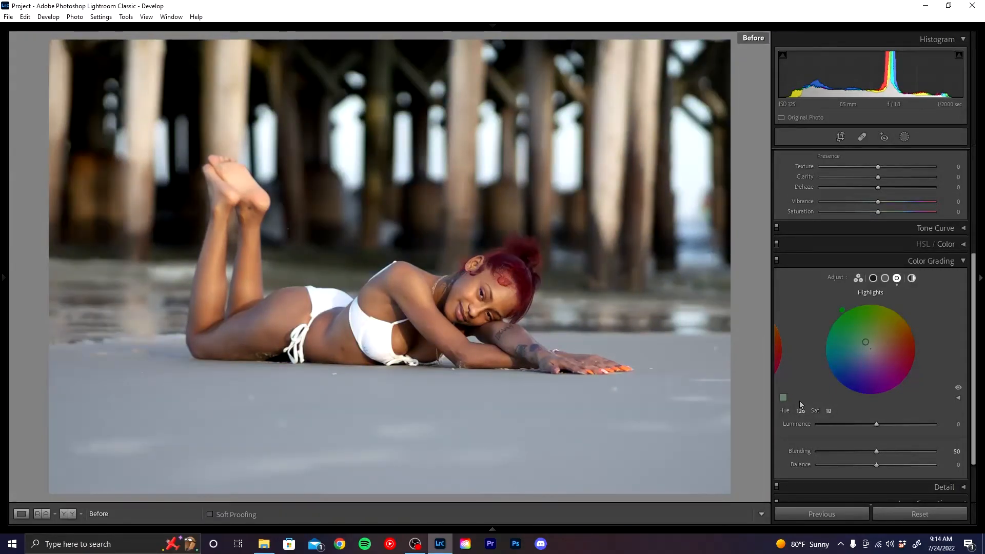
{"action": "key", "text": "backslash"}
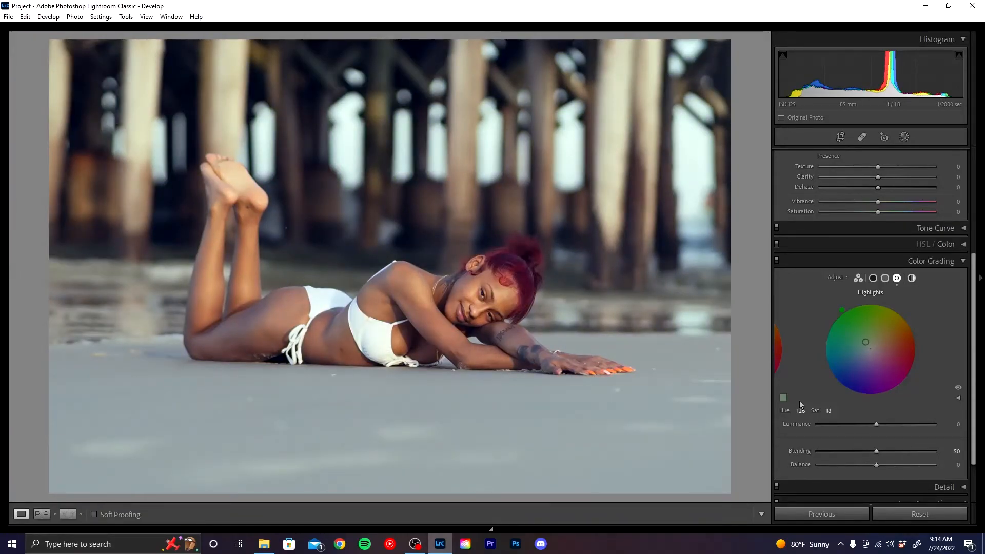
Try a green shadows tint at hue 144 and saturation 100, and reset the shadows wheel
{"action": "left_click", "coordinate": [873, 278]}
{"action": "left_click_drag", "start_coordinate": [877, 348], "coordinate": [837, 325]}
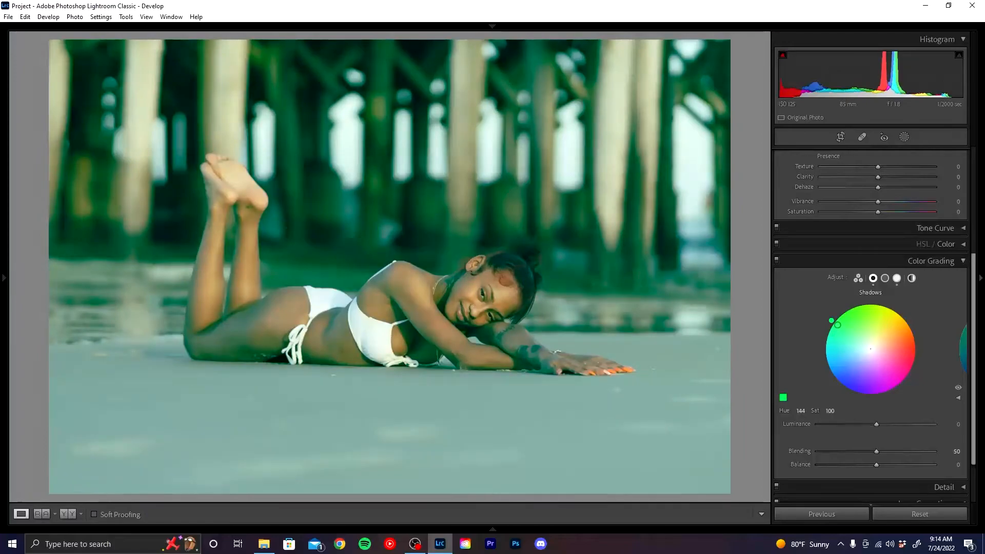
{"action": "double_click", "coordinate": [837, 325]}
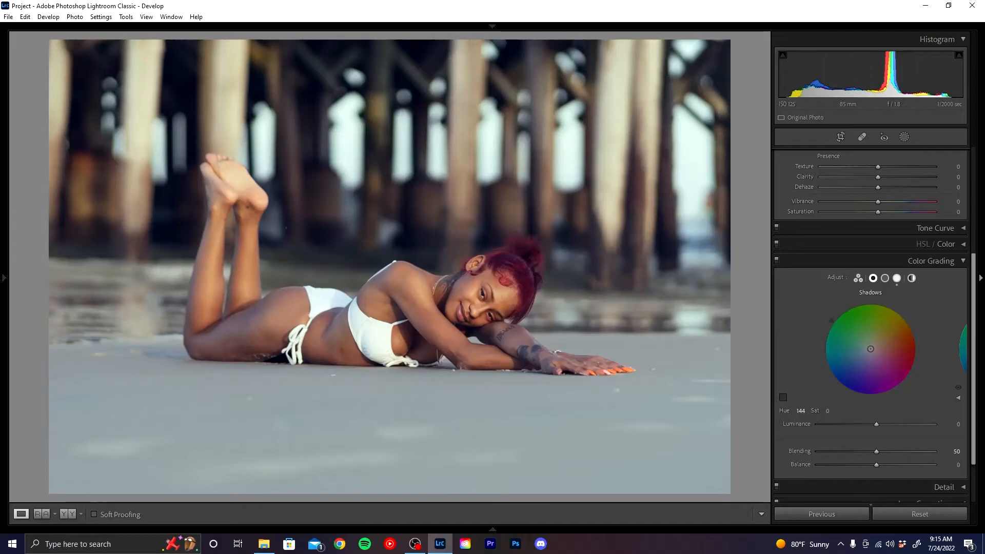
{"action": "left_click", "coordinate": [948, 262]}
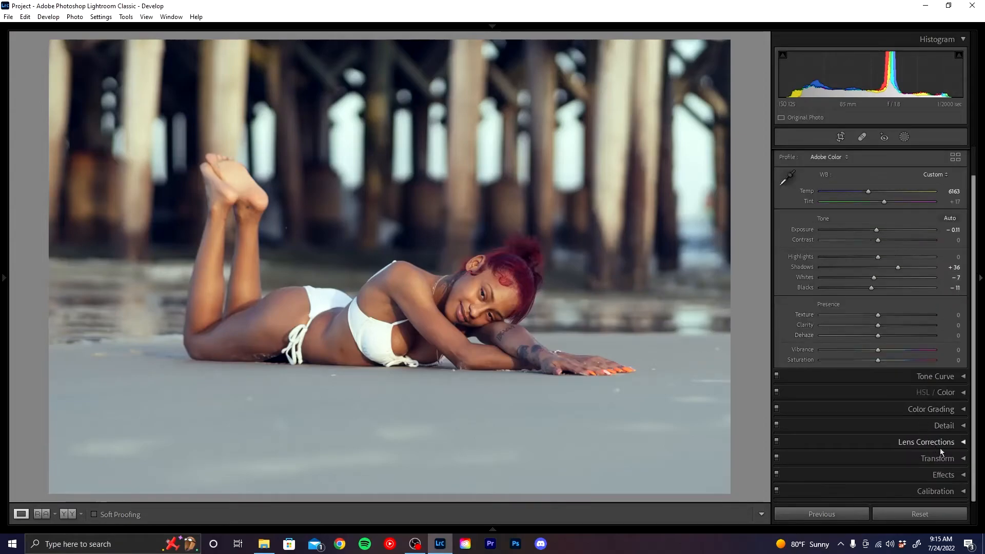
Fine-tune the orange saturation and luminance, checking the skin up close and against the unedited photo
{"action": "left_click", "coordinate": [949, 426]}
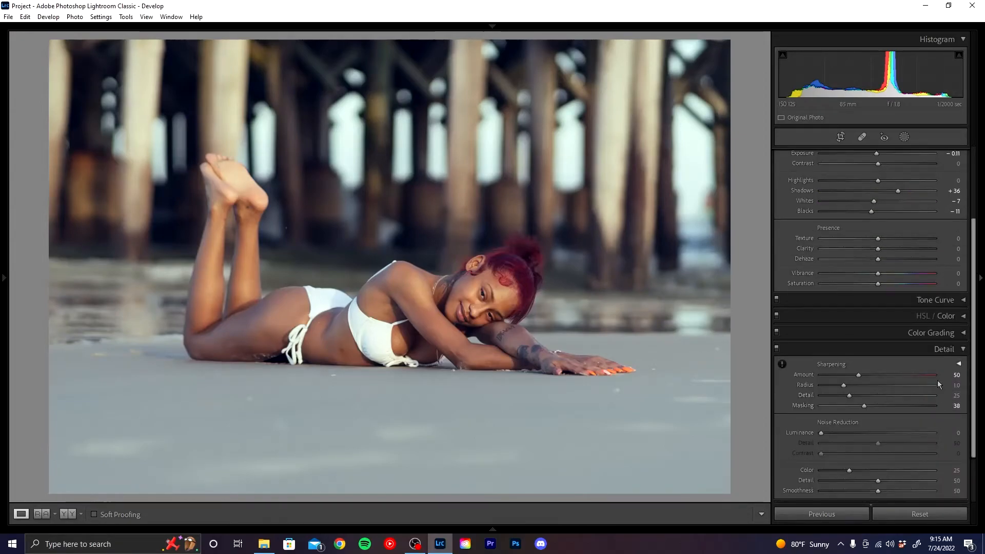
{"action": "left_click", "coordinate": [948, 350]}
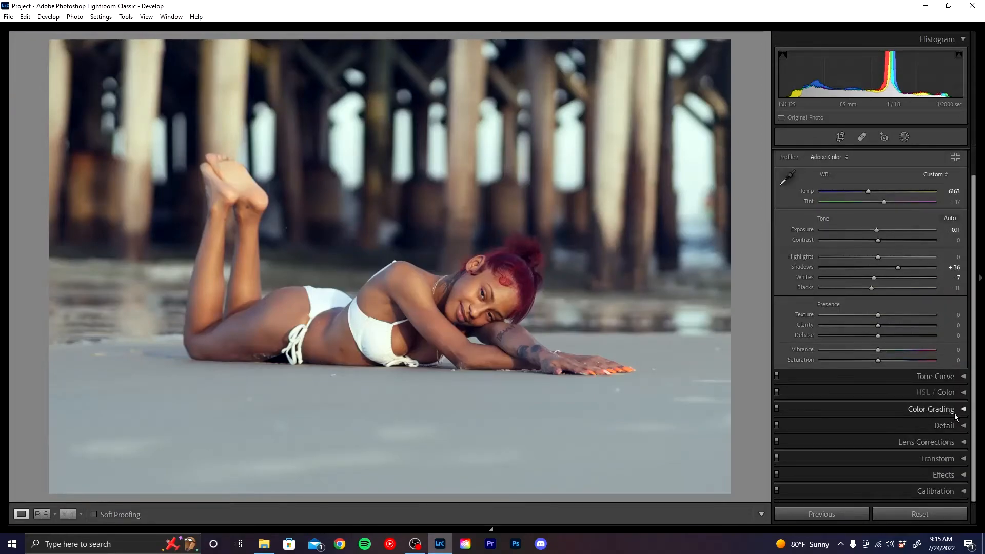
{"action": "left_click", "coordinate": [943, 395]}
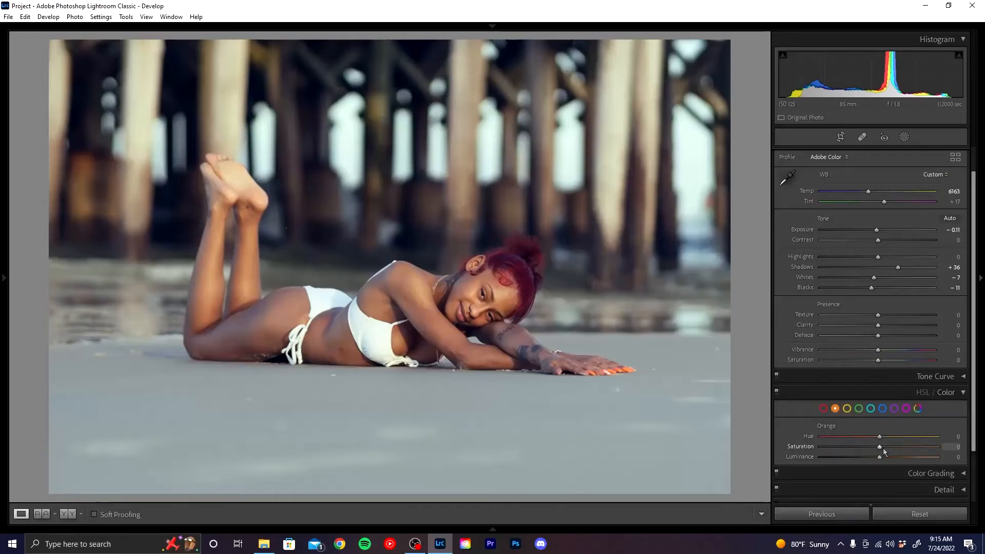
{"action": "mouse_move", "coordinate": [879, 446]}
{"action": "left_mouse_down"}
{"action": "mouse_move", "coordinate": [869, 445]}
{"action": "mouse_move", "coordinate": [881, 449]}
{"action": "left_mouse_up"}
{"action": "key", "text": "backslash"}
{"action": "key", "text": "backslash"}
{"action": "mouse_move", "coordinate": [879, 458]}
{"action": "left_mouse_down"}
{"action": "mouse_move", "coordinate": [894, 455]}
{"action": "mouse_move", "coordinate": [880, 456]}
{"action": "left_mouse_up"}
{"action": "left_click", "coordinate": [462, 311]}
{"action": "mouse_move", "coordinate": [377, 278]}
{"action": "left_mouse_down"}
{"action": "mouse_move", "coordinate": [455, 275]}
{"action": "mouse_move", "coordinate": [396, 279]}
{"action": "left_mouse_up"}
{"action": "left_click_drag", "start_coordinate": [518, 264], "coordinate": [327, 248]}
{"action": "left_click", "coordinate": [415, 258]}
Straighten the photo slightly by rotating the crop to an angle of -0.09, and apply the crop
{"action": "left_click", "coordinate": [840, 137]}
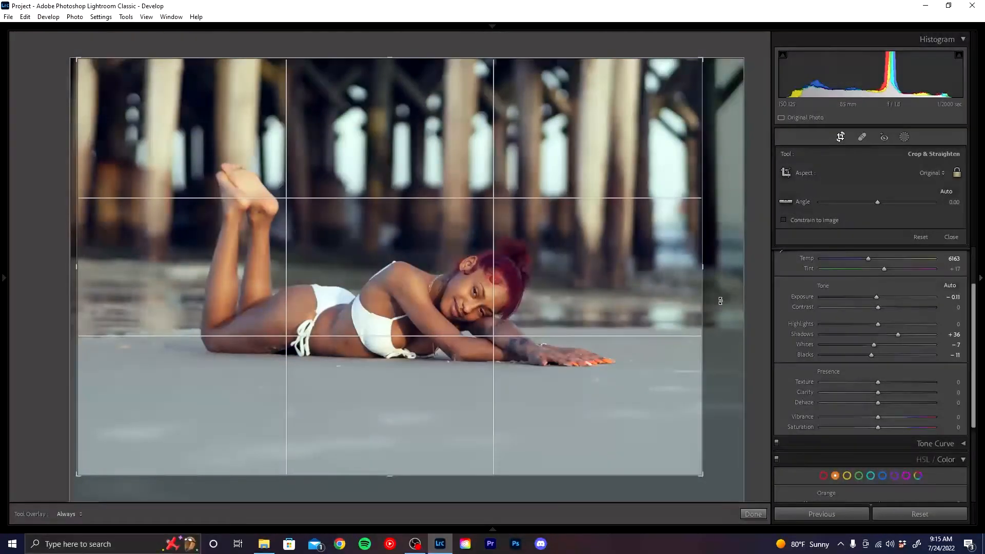
{"action": "left_click_drag", "start_coordinate": [726, 268], "coordinate": [722, 267]}
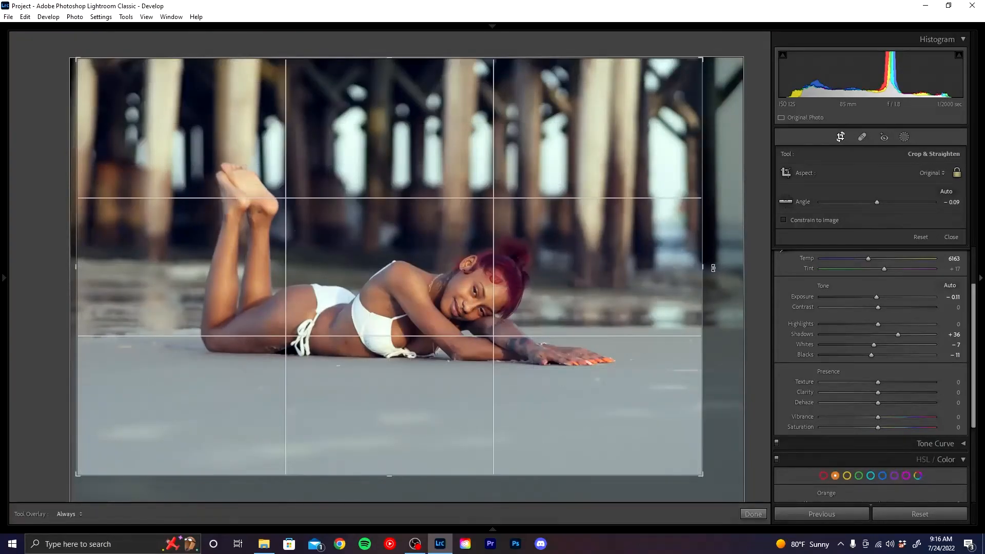
{"action": "left_click", "coordinate": [753, 513]}
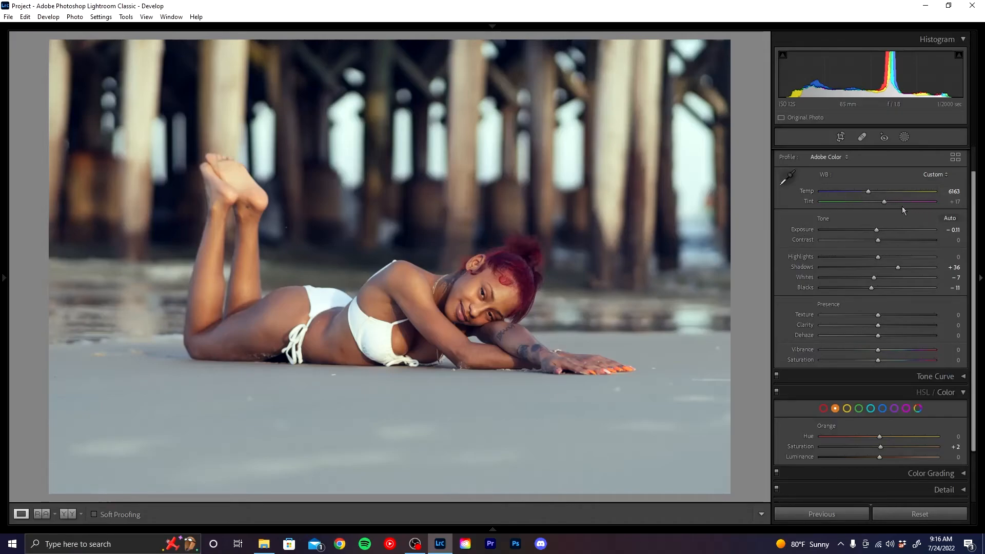
Set the white balance tint to +24 and compare the result with the unedited photo
{"action": "left_click_drag", "start_coordinate": [880, 203], "coordinate": [884, 204]}
{"action": "mouse_move", "coordinate": [885, 204]}
{"action": "left_mouse_down"}
{"action": "mouse_move", "coordinate": [872, 204]}
{"action": "mouse_move", "coordinate": [884, 205]}
{"action": "left_mouse_up"}
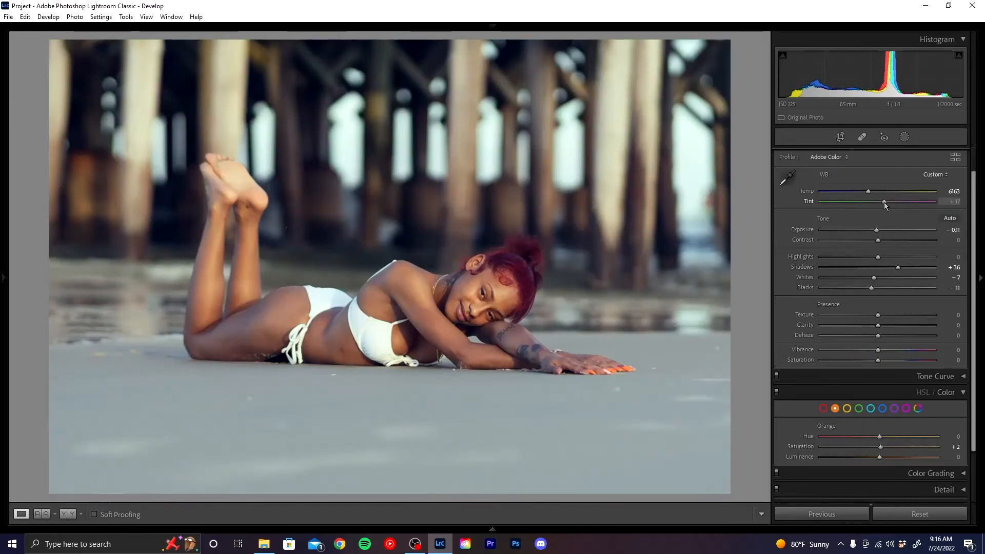
{"action": "left_click_drag", "start_coordinate": [884, 205], "coordinate": [885, 205]}
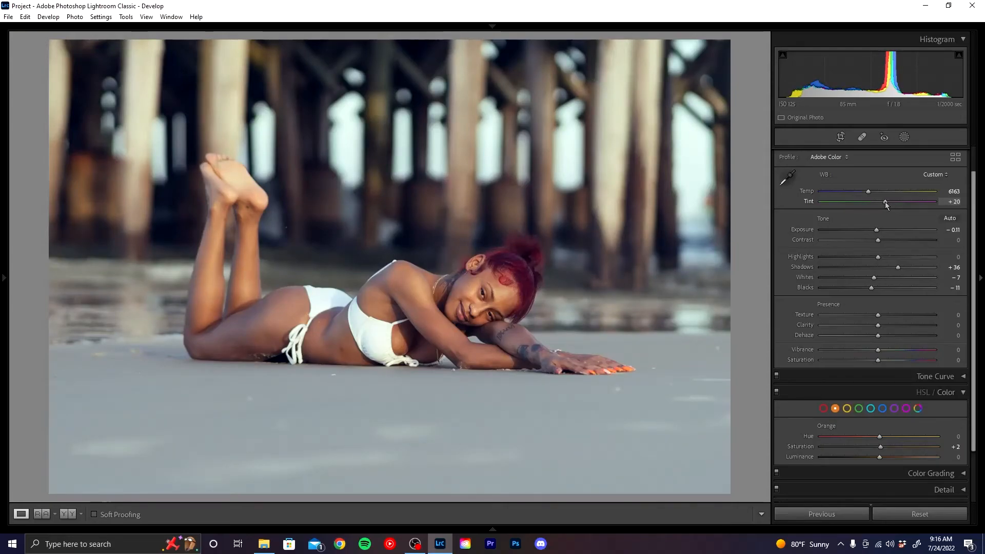
{"action": "left_click_drag", "start_coordinate": [886, 205], "coordinate": [889, 204]}
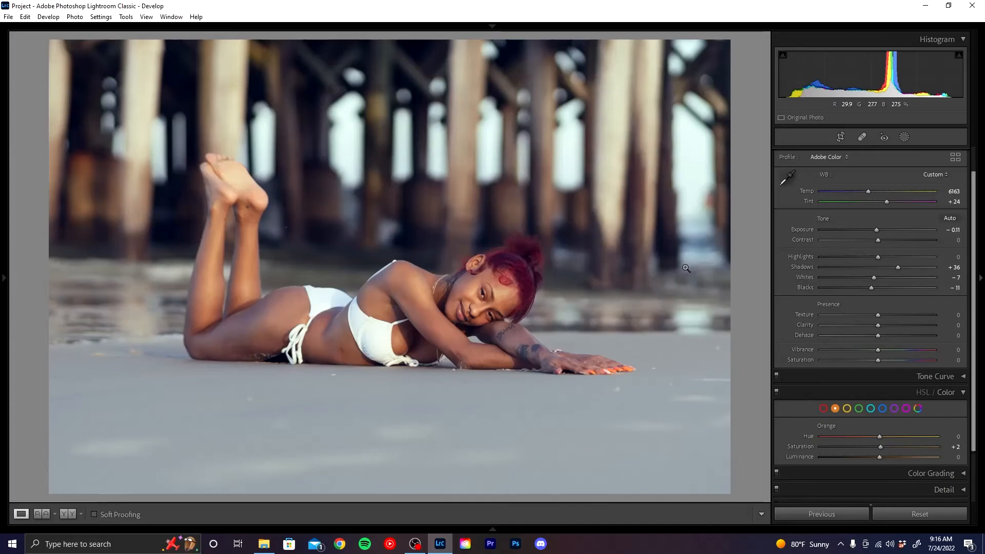
{"action": "key", "text": "backslash"}
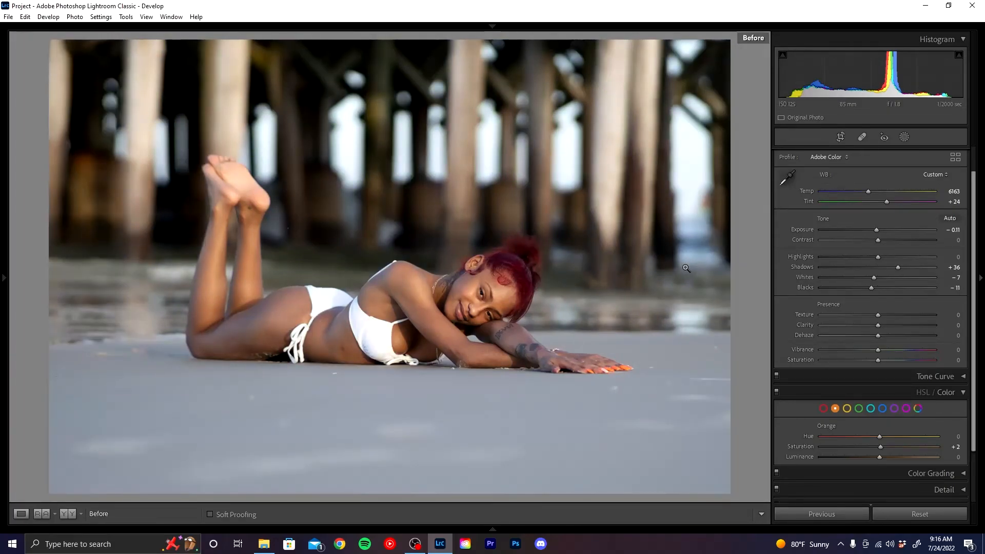
{"action": "key", "text": "backslash"}
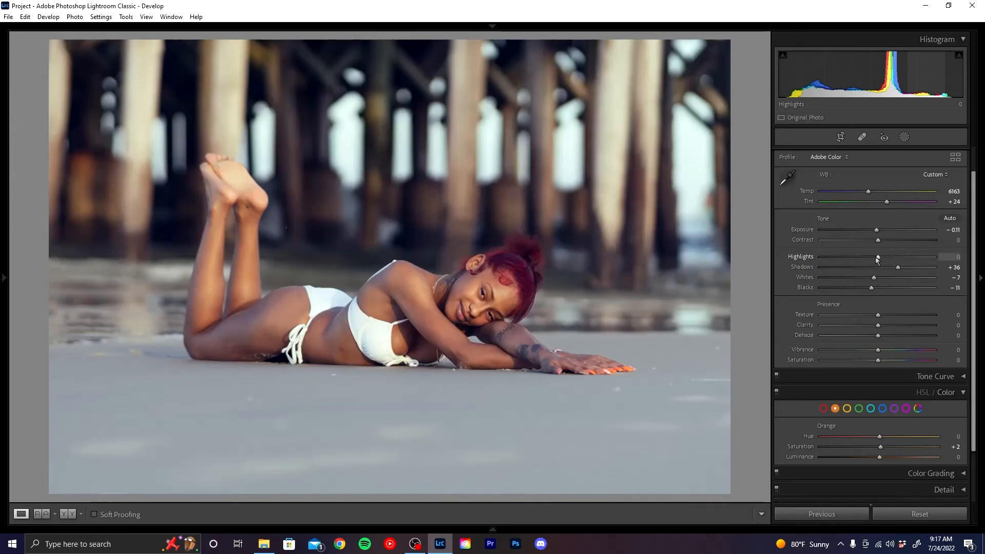
Lower the highlights to -6 and collapse the HSL color settings
{"action": "mouse_move", "coordinate": [876, 257]}
{"action": "left_mouse_down"}
{"action": "mouse_move", "coordinate": [854, 260]}
{"action": "mouse_move", "coordinate": [889, 259]}
{"action": "mouse_move", "coordinate": [875, 259]}
{"action": "left_mouse_up"}
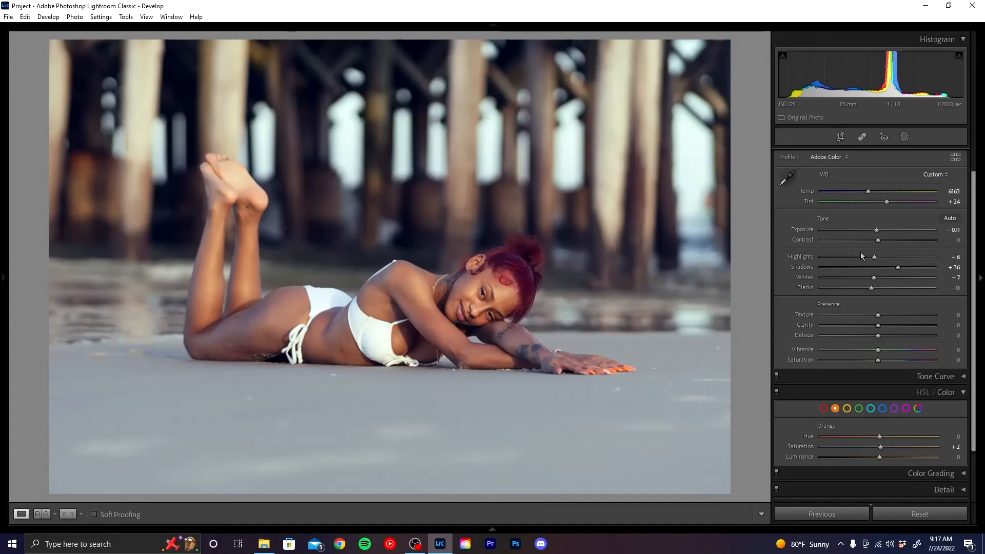
{"action": "left_click", "coordinate": [879, 394]}
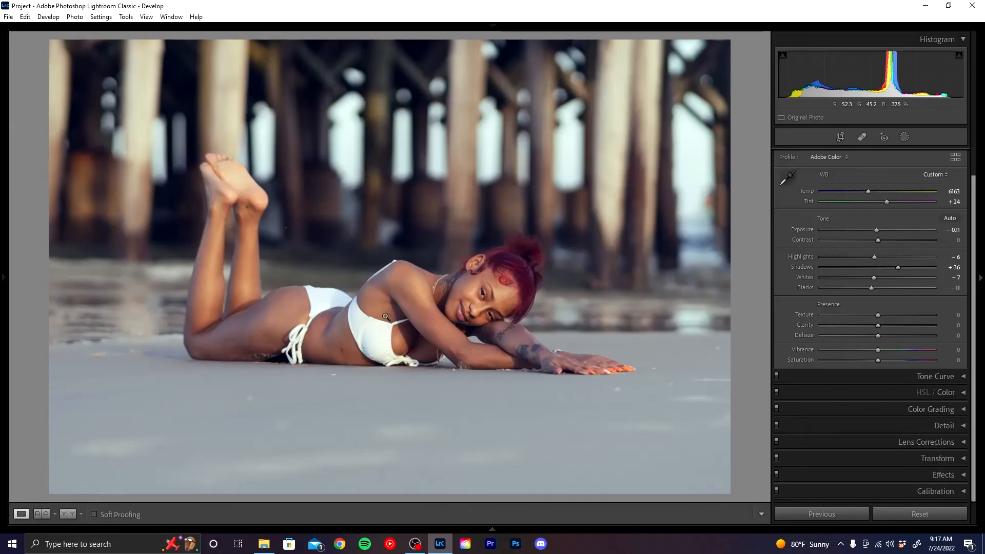